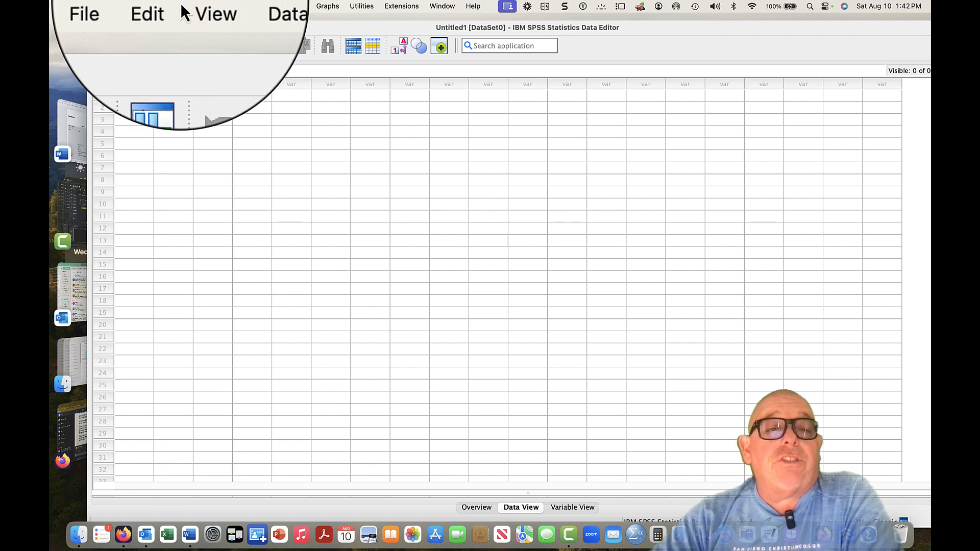
click(292, 6)
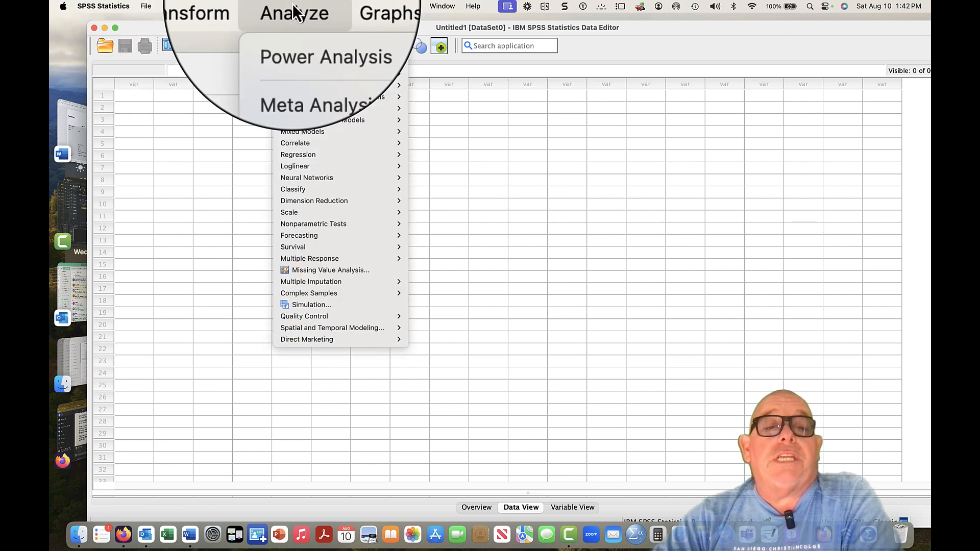
click(327, 6)
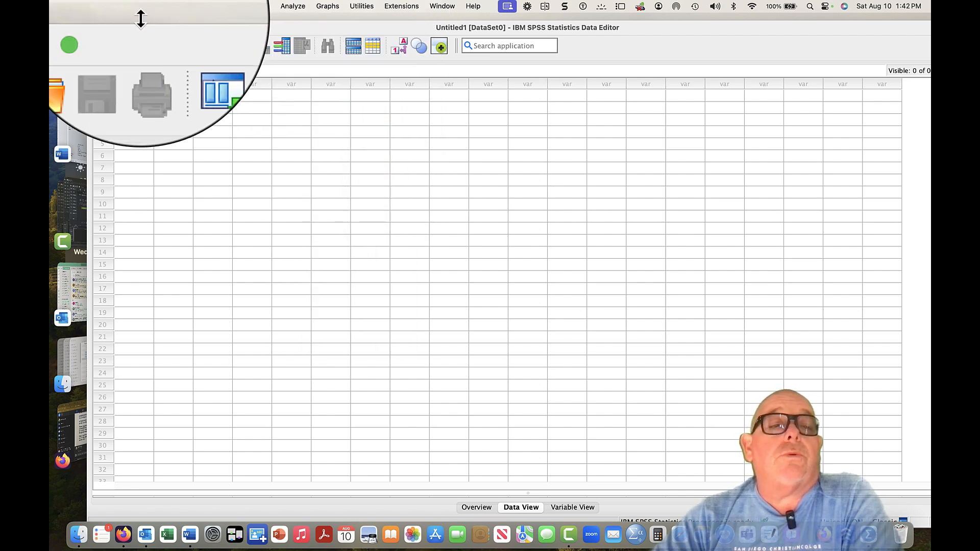
click(141, 6)
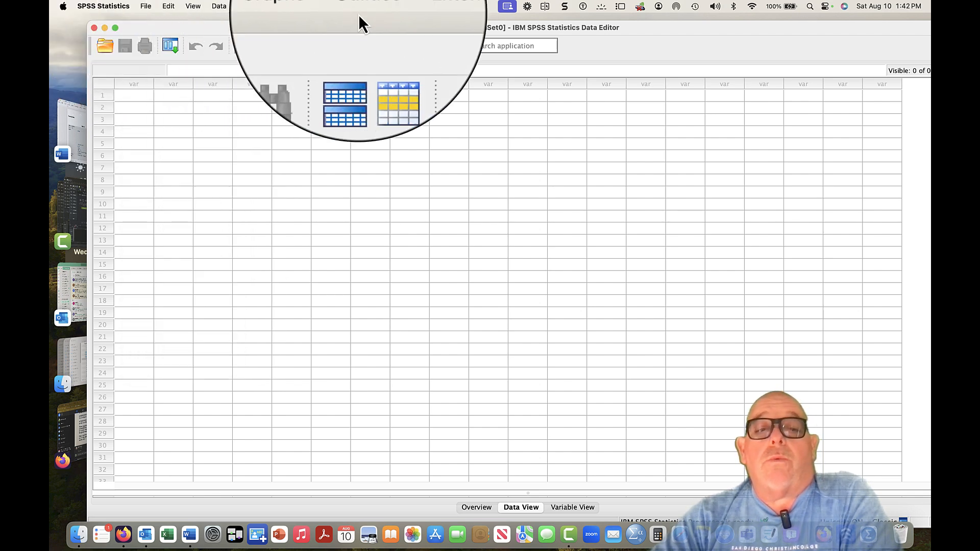
click(420, 175)
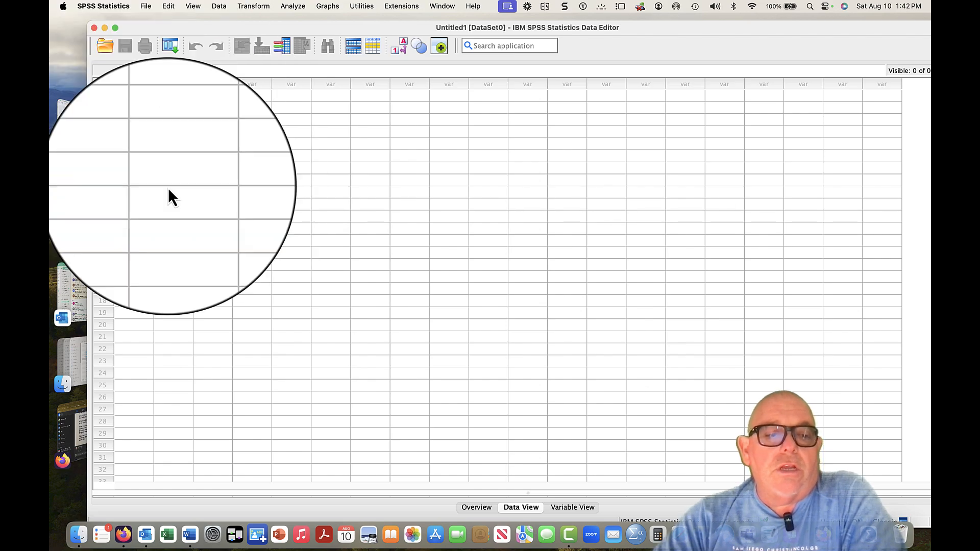
Switch to Finder, open Age.sav from the Chapter 5 folder, and move its data window up and make it taller
click(76, 355)
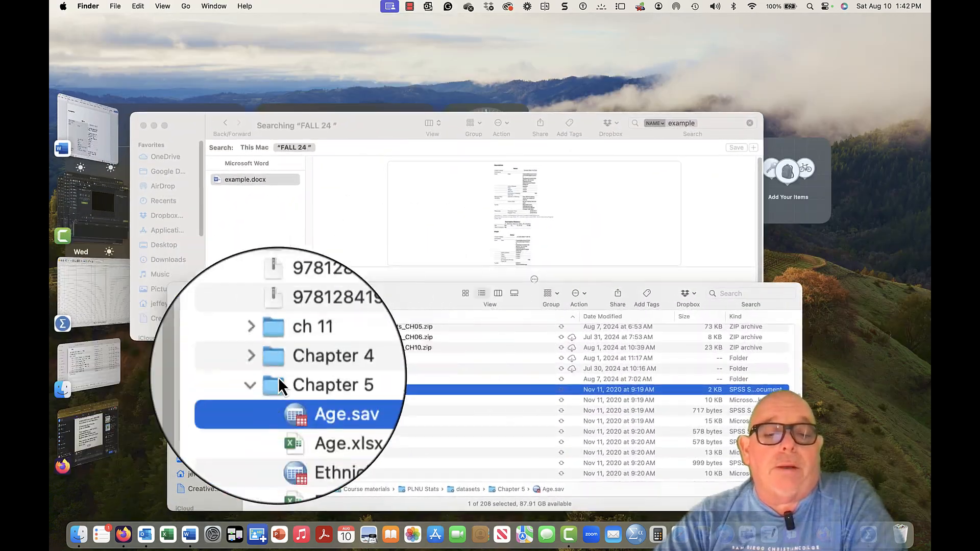
double_click(306, 388)
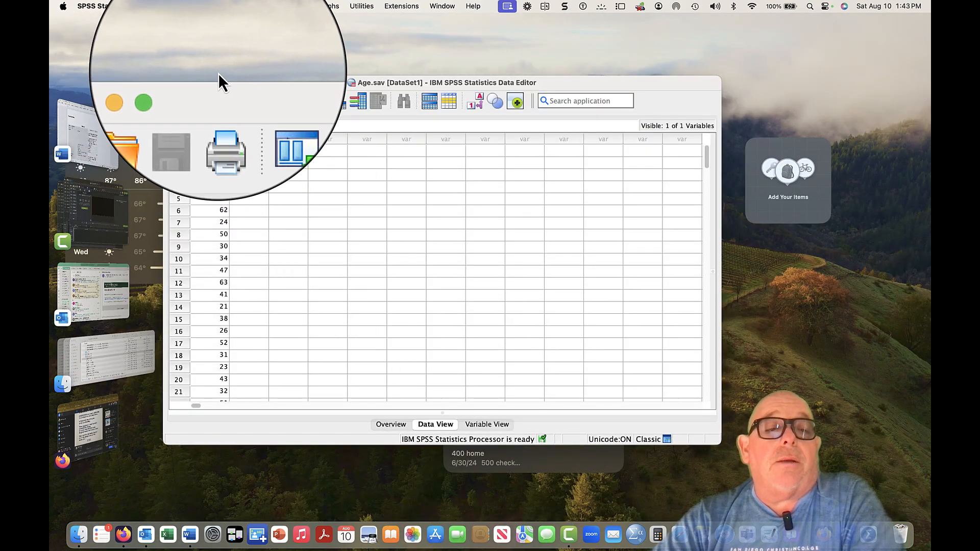
drag(219, 76, 182, 18)
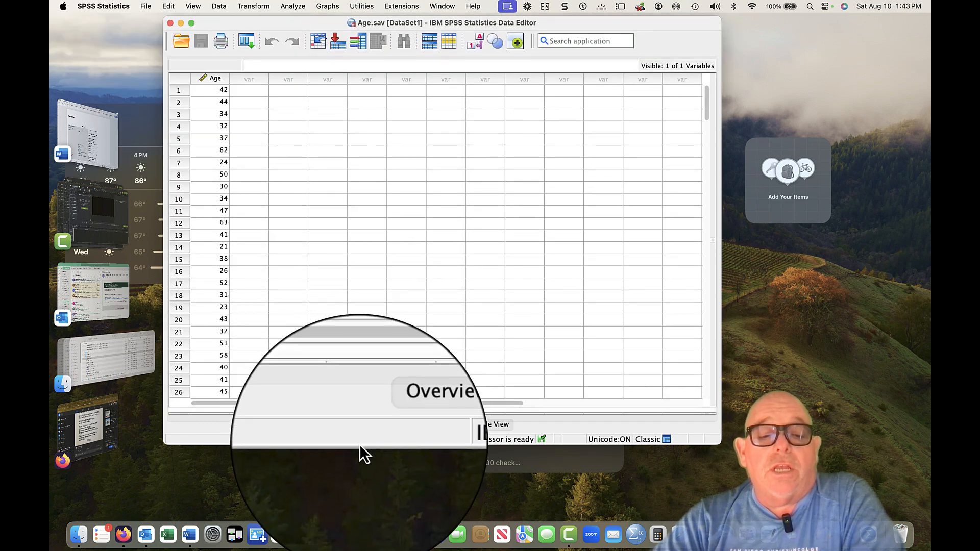
drag(357, 498, 349, 536)
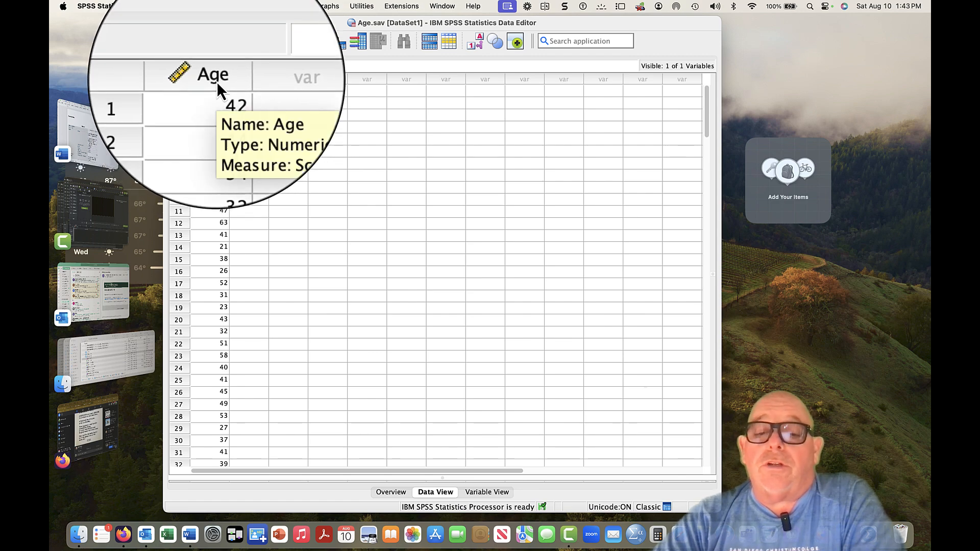
In the variable definitions, give the Age variable the label "Age"
click(489, 494)
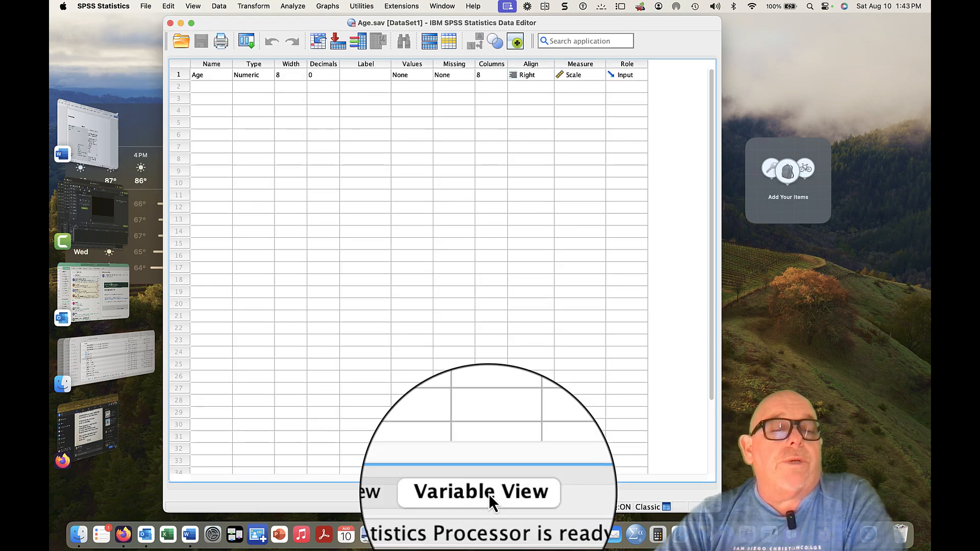
click(365, 76)
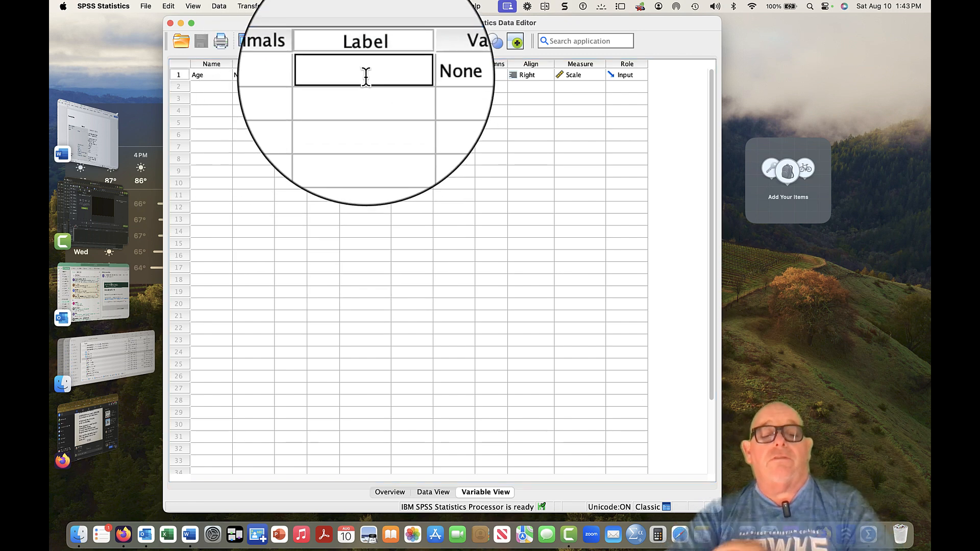
text(Age)
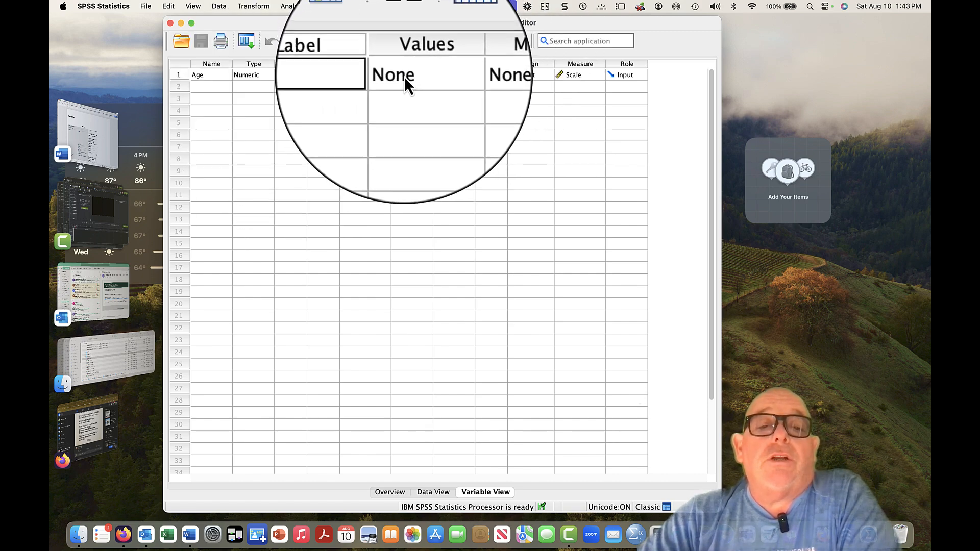
click(429, 75)
click(429, 75)
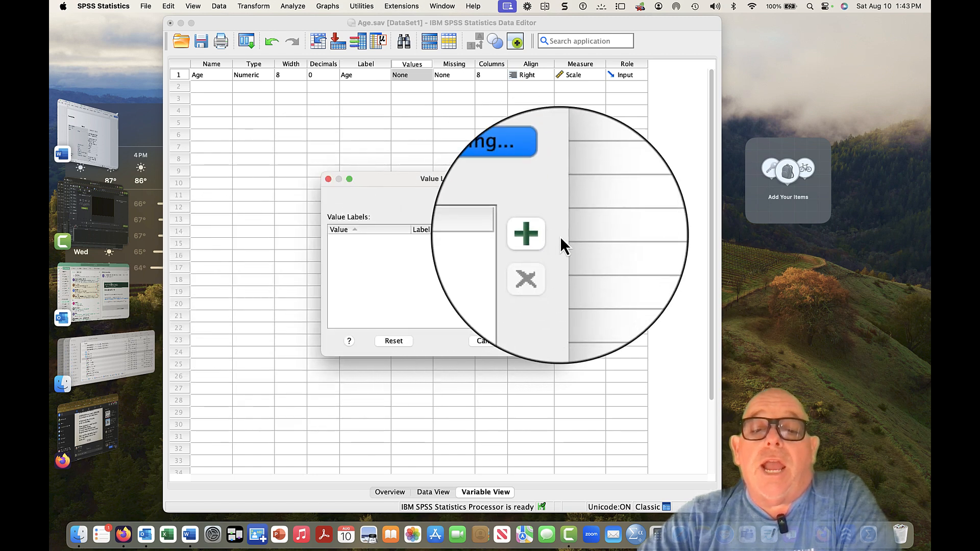
click(546, 236)
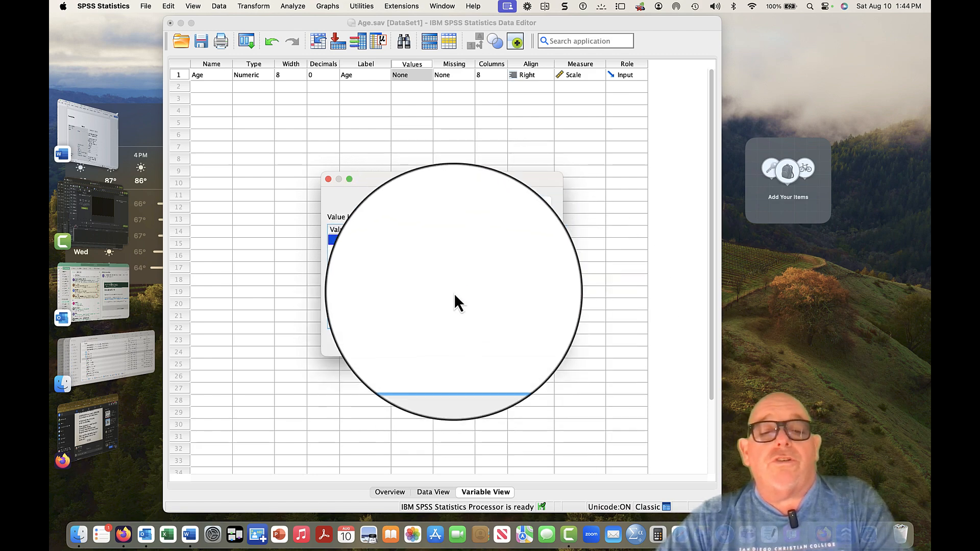
click(535, 342)
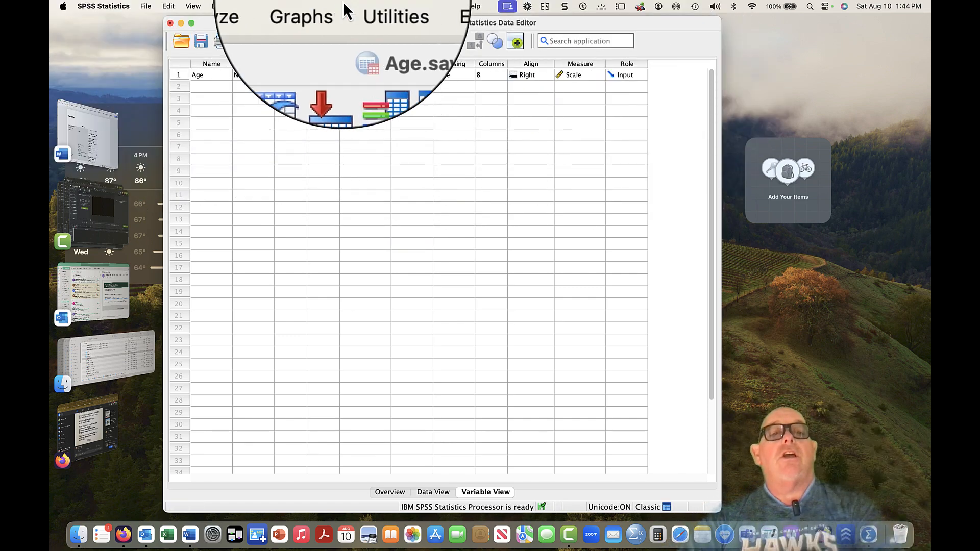
Run Descriptives on the Age variable to produce its descriptive statistics table
click(297, 9)
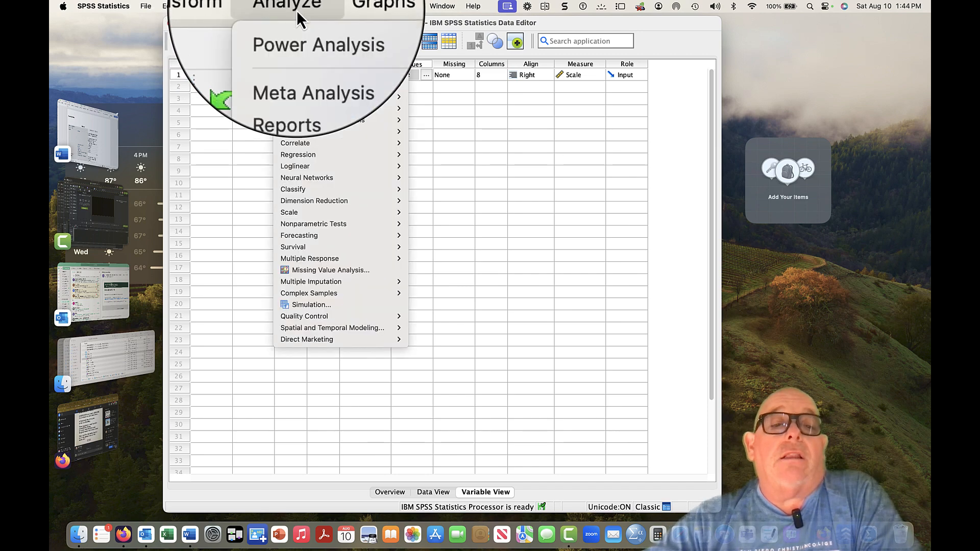
mouse_move(344, 100)
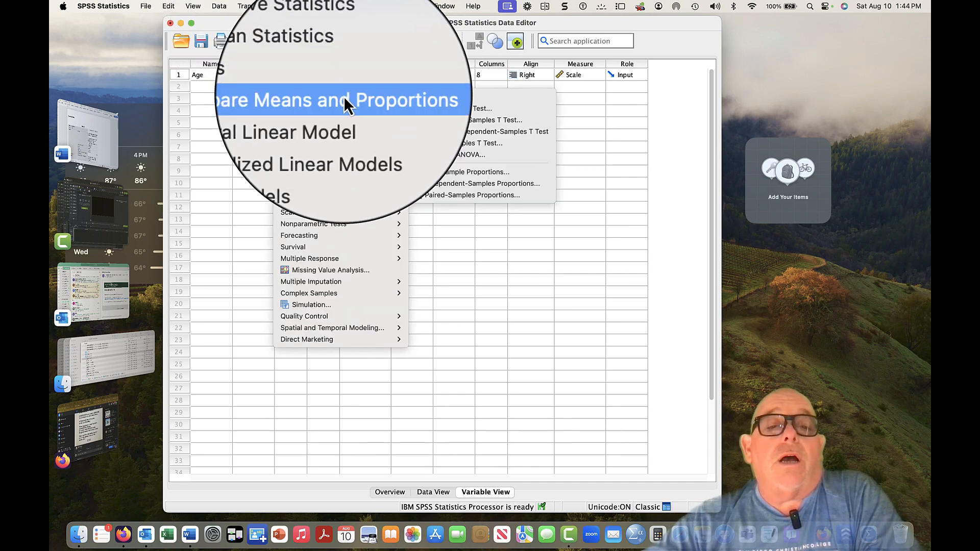
mouse_move(342, 64)
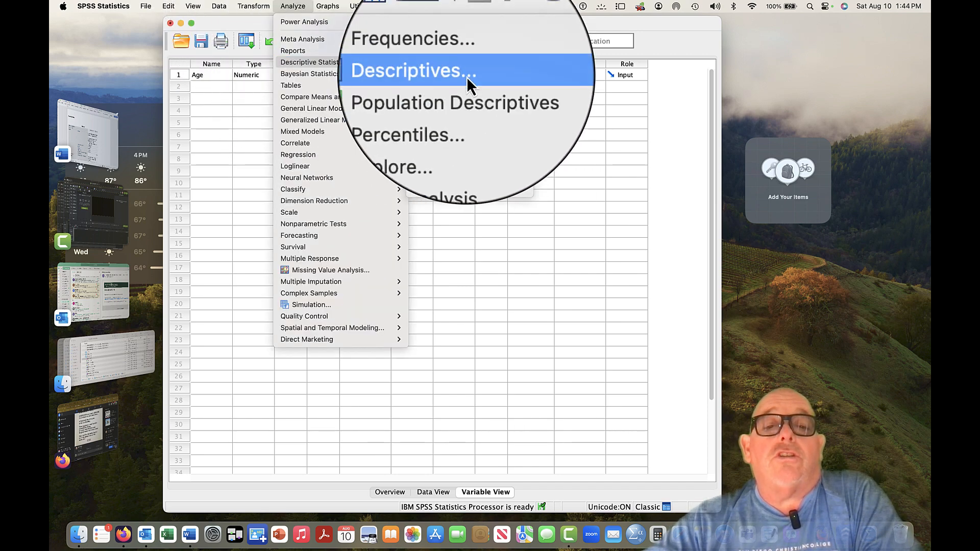
click(466, 77)
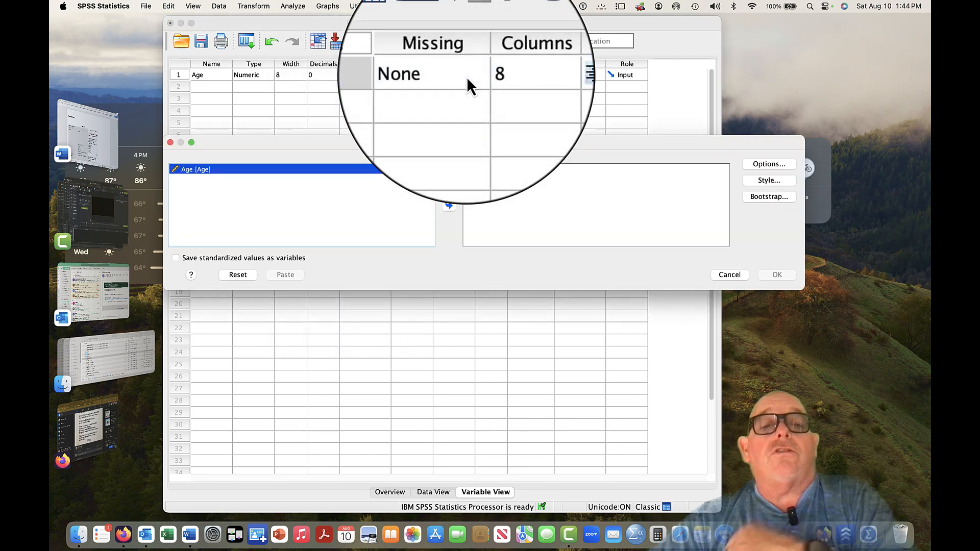
click(449, 206)
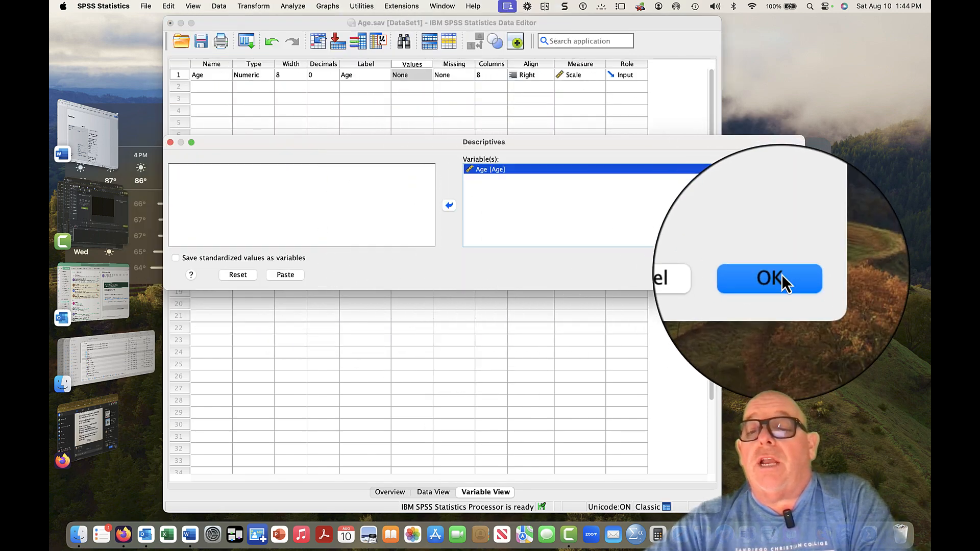
click(787, 280)
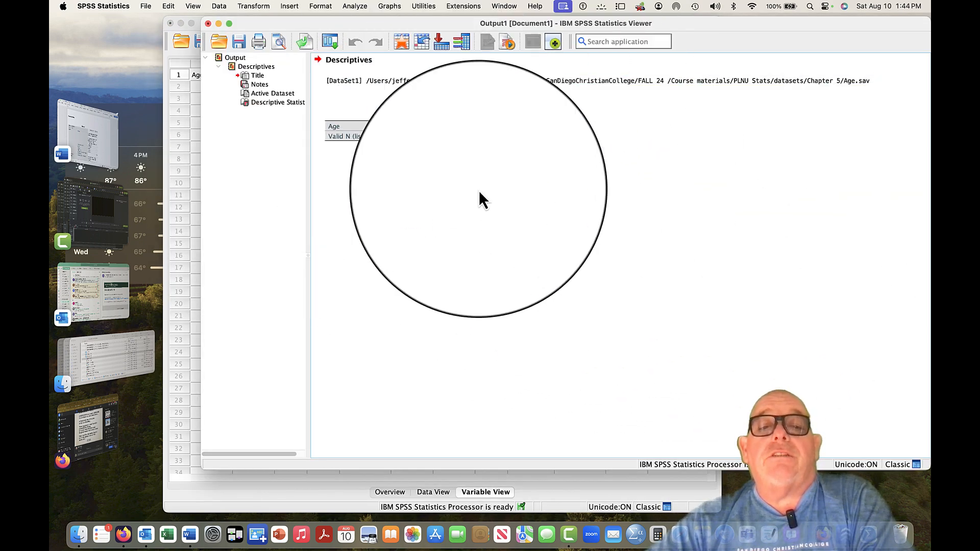
click(448, 127)
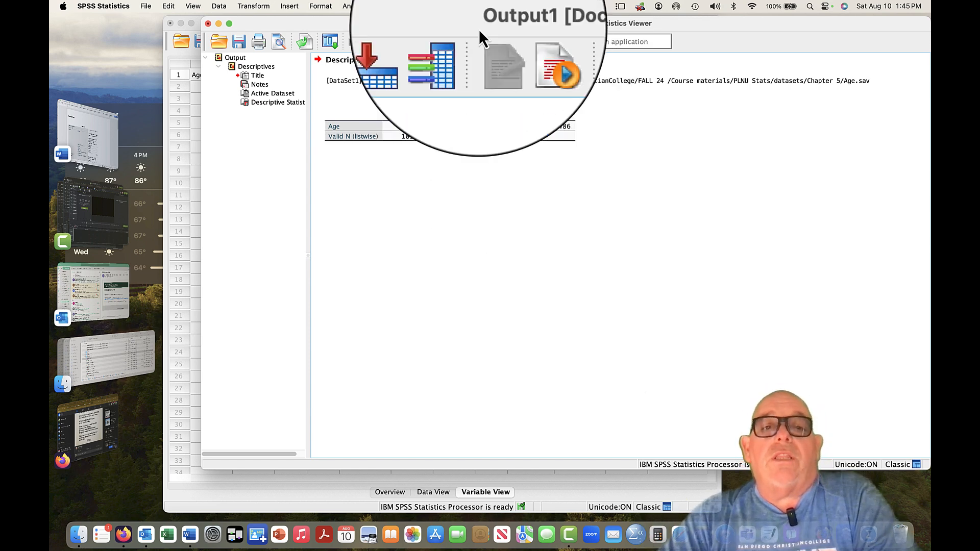
Create a histogram of the Age variable with the normal curve displayed
click(385, 7)
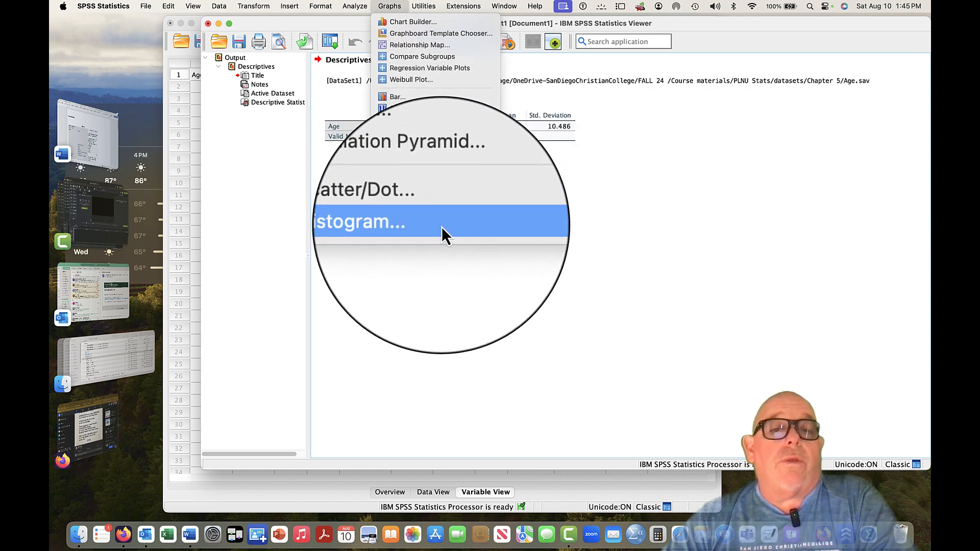
click(401, 231)
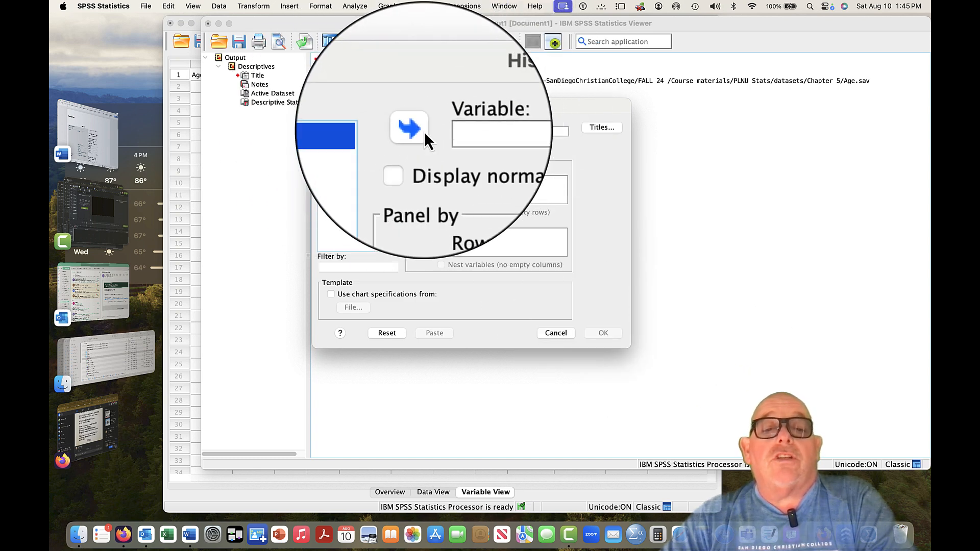
click(422, 130)
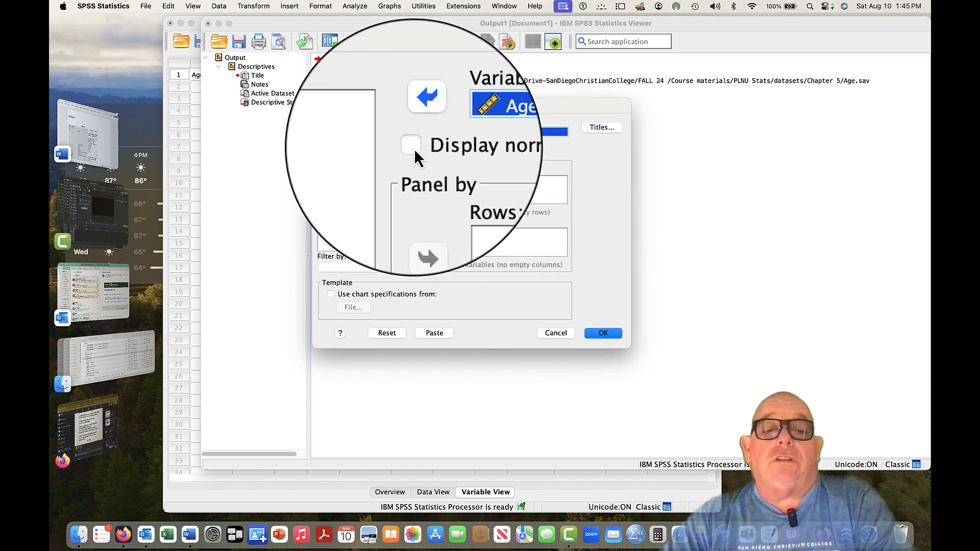
click(413, 148)
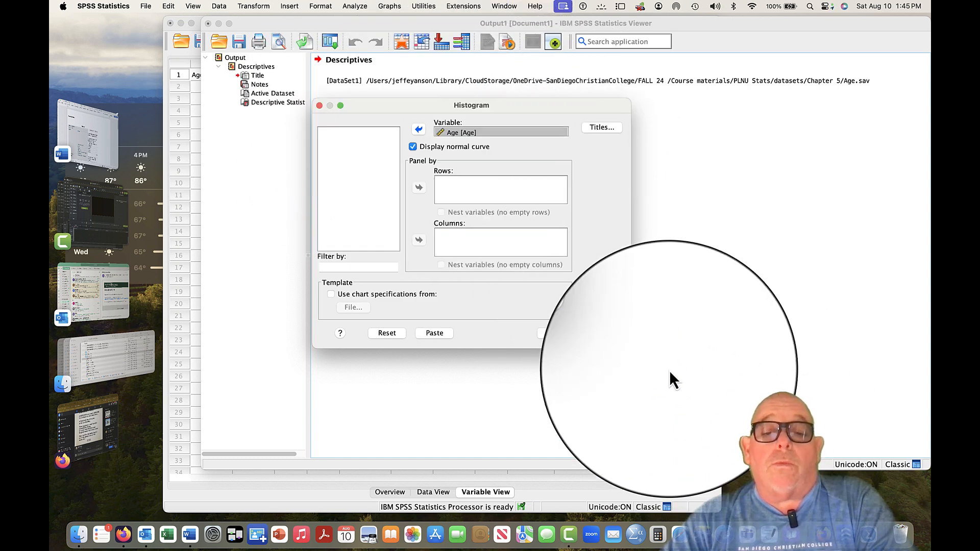
click(604, 333)
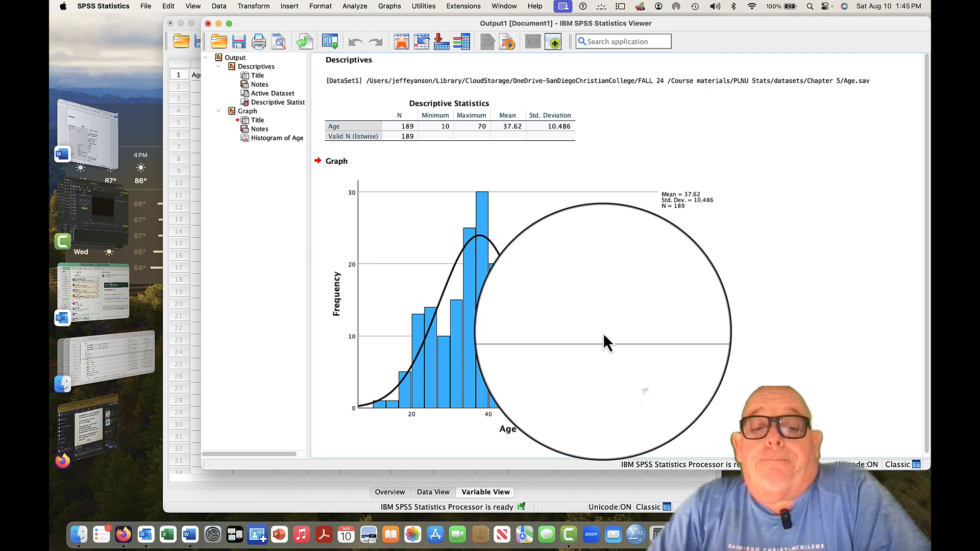
Open the Age histogram for editing, hide its distribution curve, and close the Chart Editor
click(541, 254)
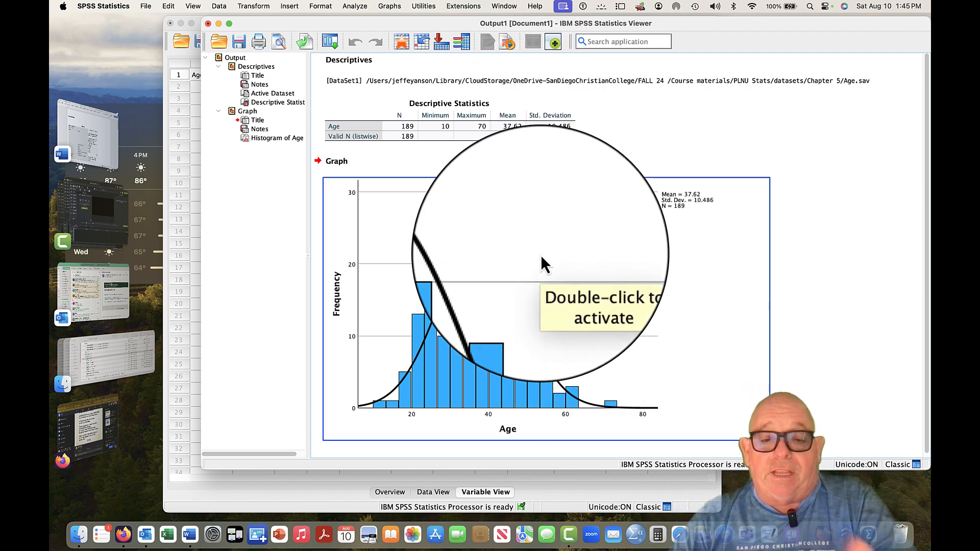
right_click(540, 255)
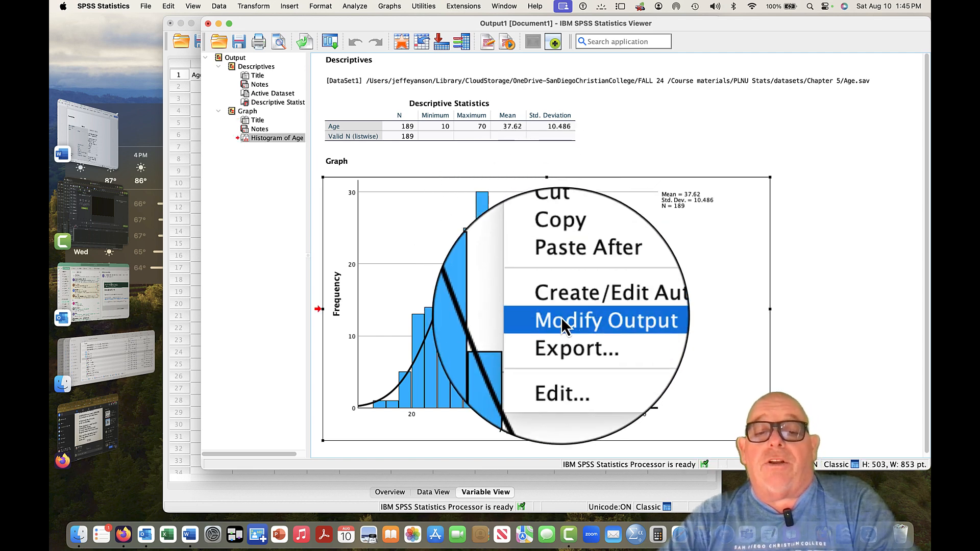
click(562, 344)
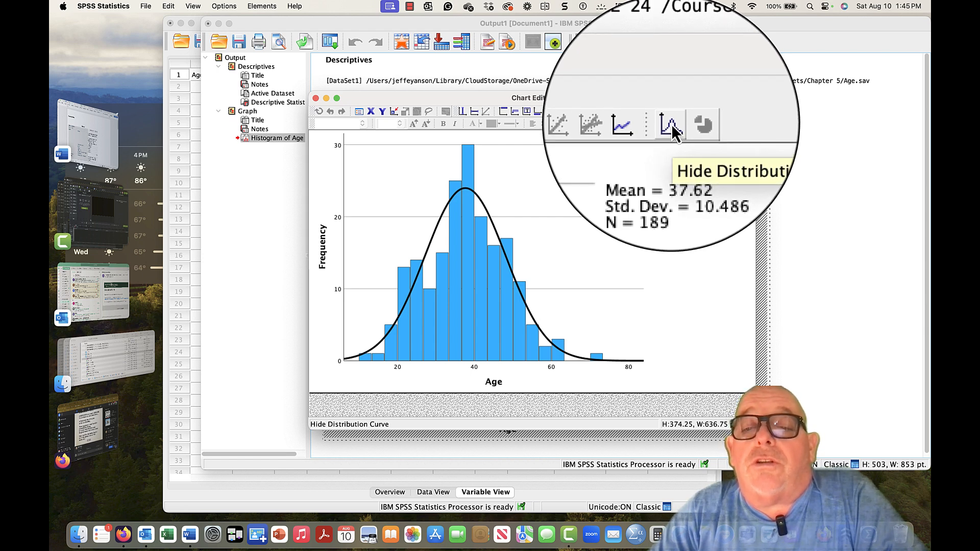
click(671, 124)
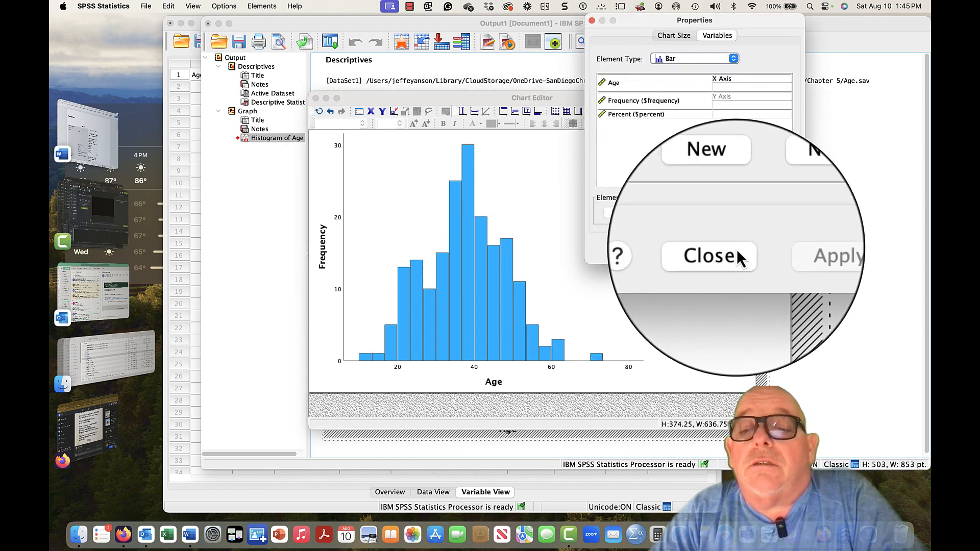
click(729, 250)
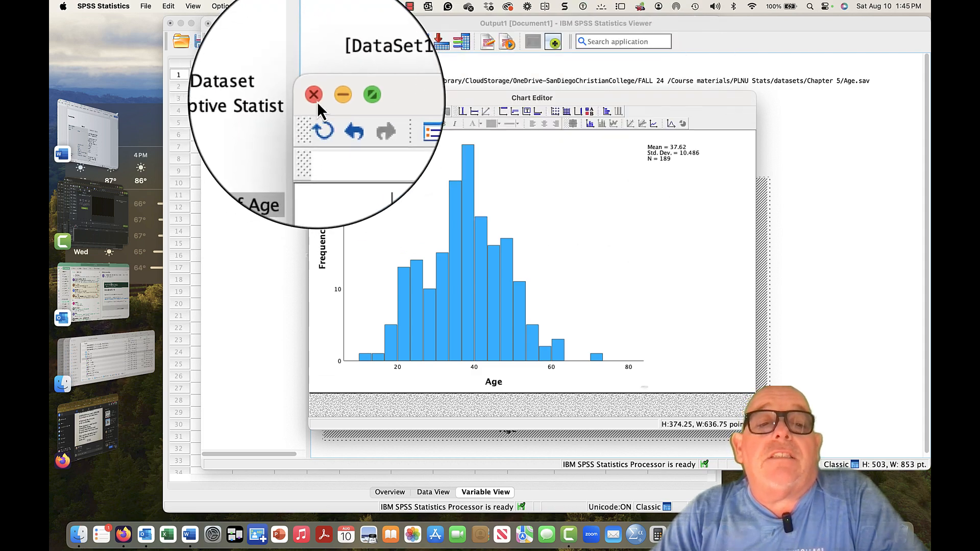
click(317, 100)
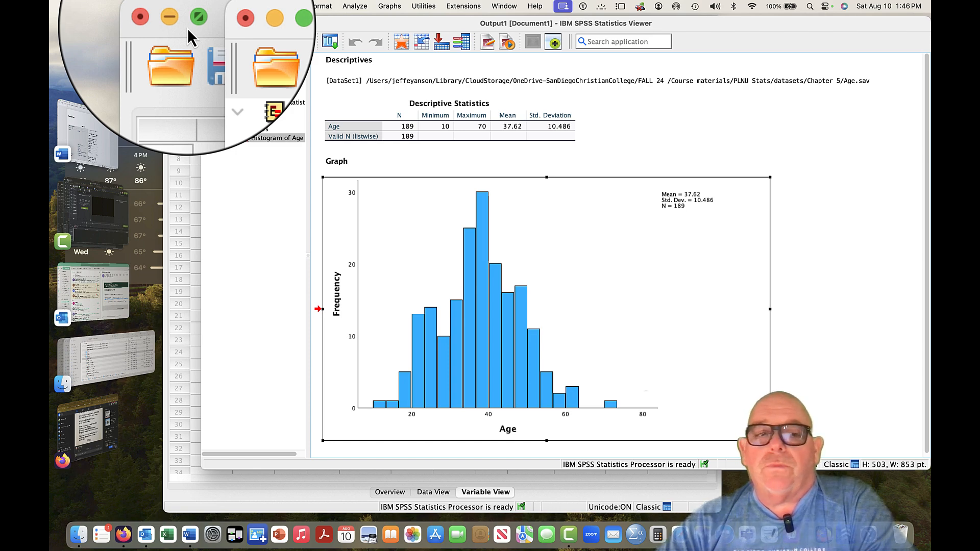
Export all the output as a Word document (*.docx) named "example" on the Desktop
mouse_move(49, 1)
click(107, 180)
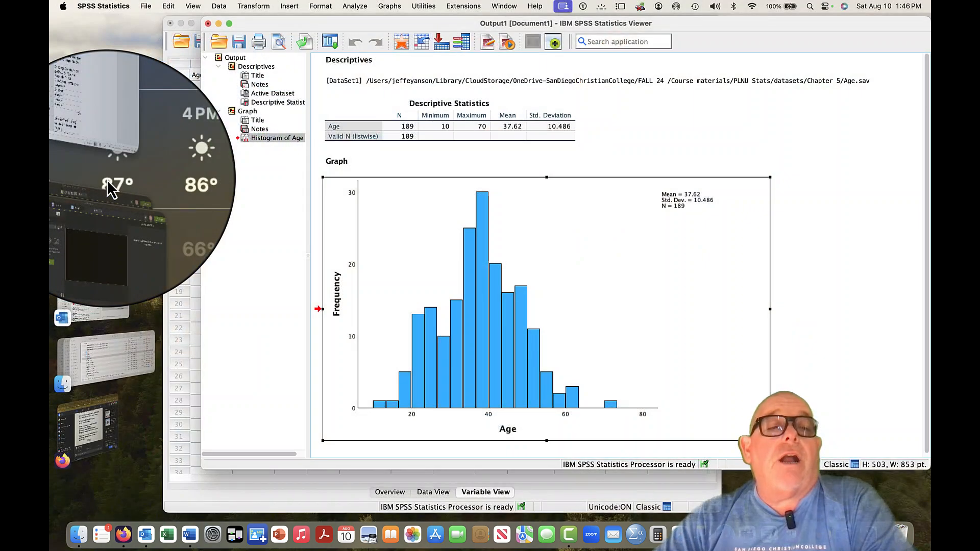
click(147, 6)
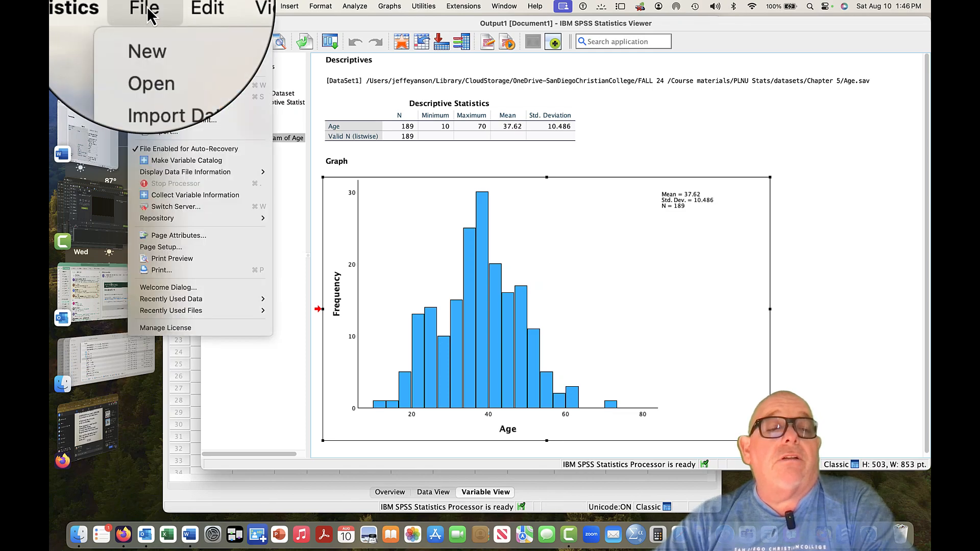
click(187, 136)
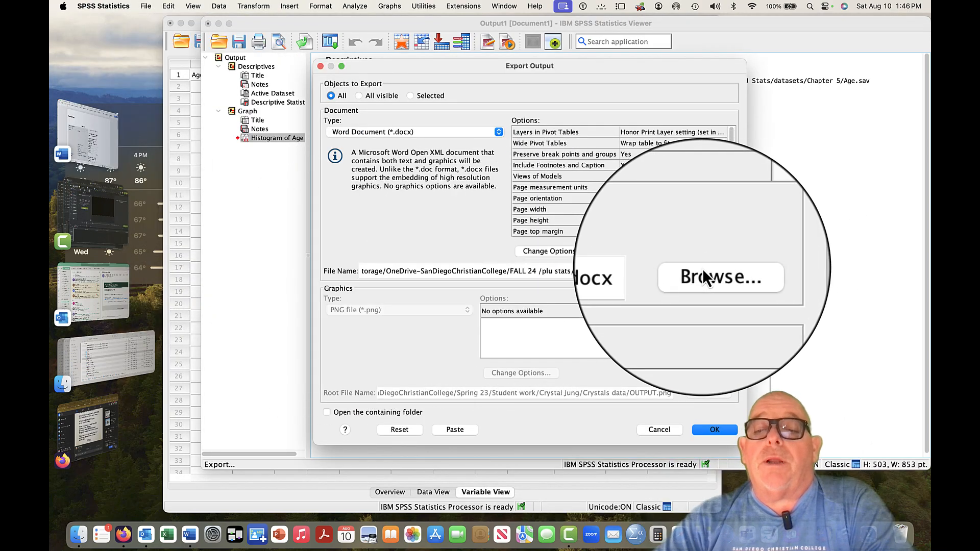
click(703, 270)
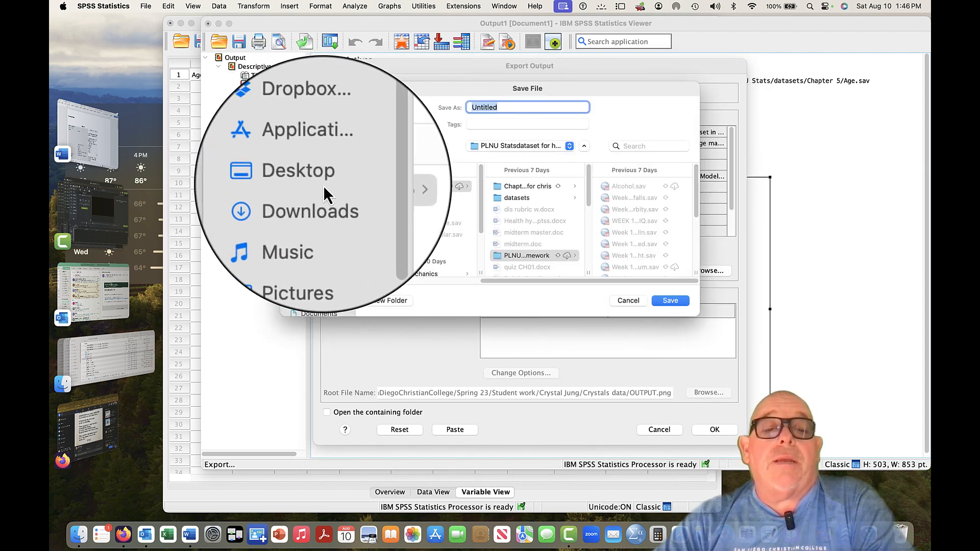
click(322, 180)
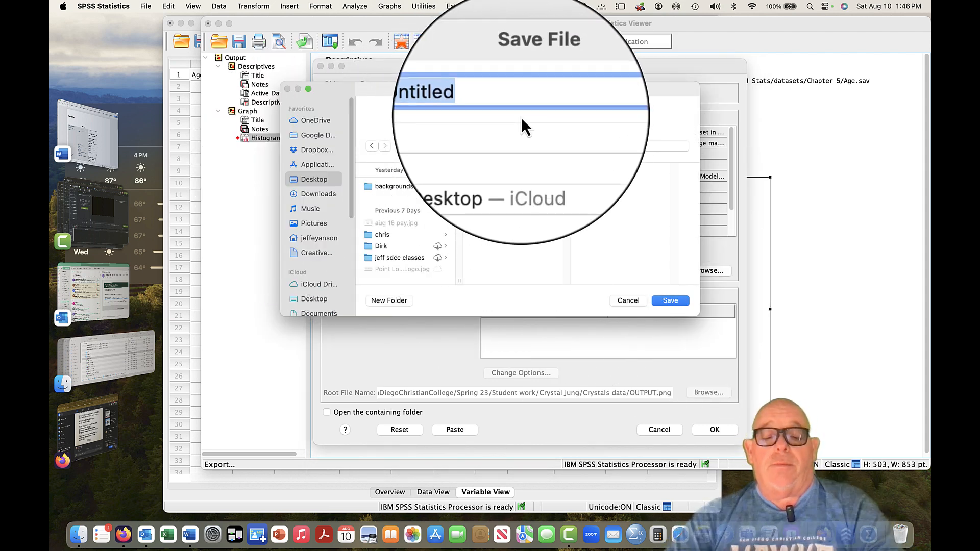
text(example)
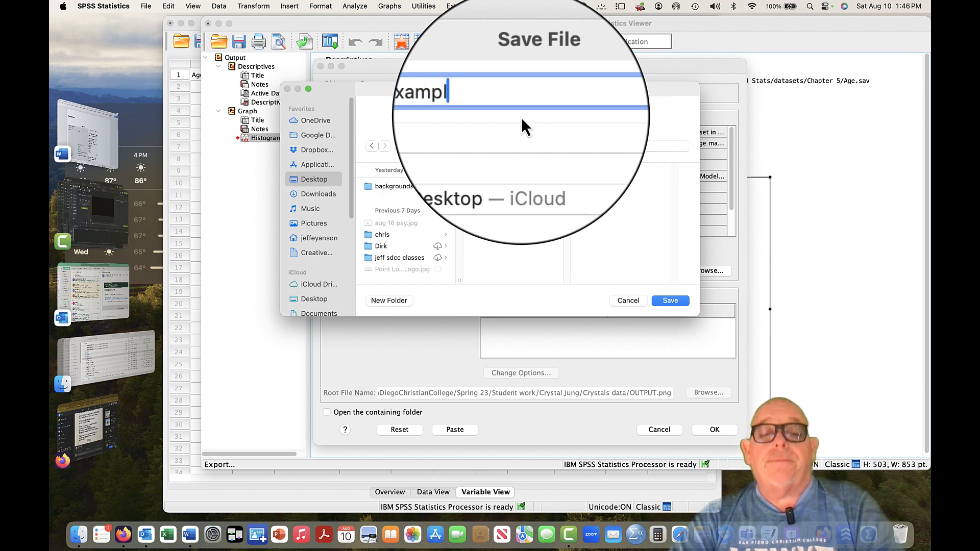
click(669, 309)
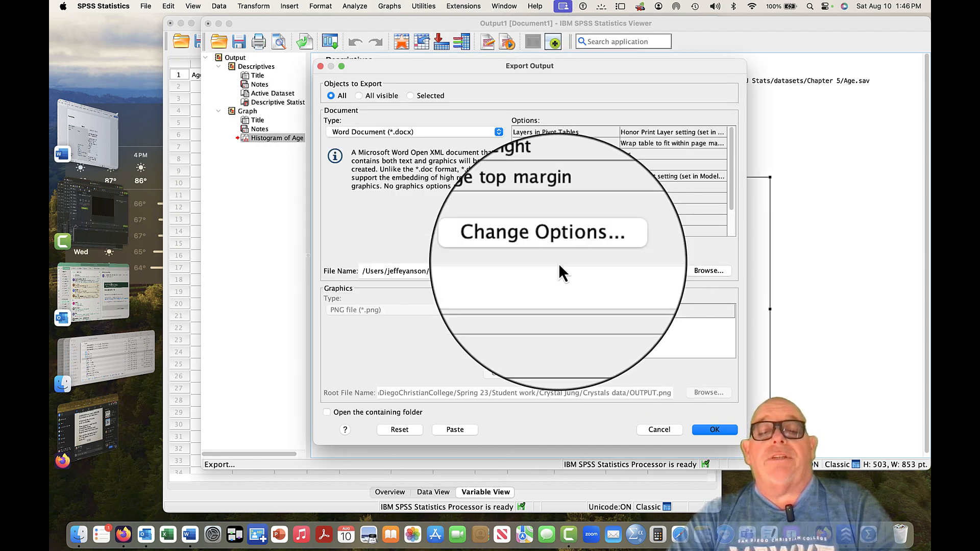
click(716, 431)
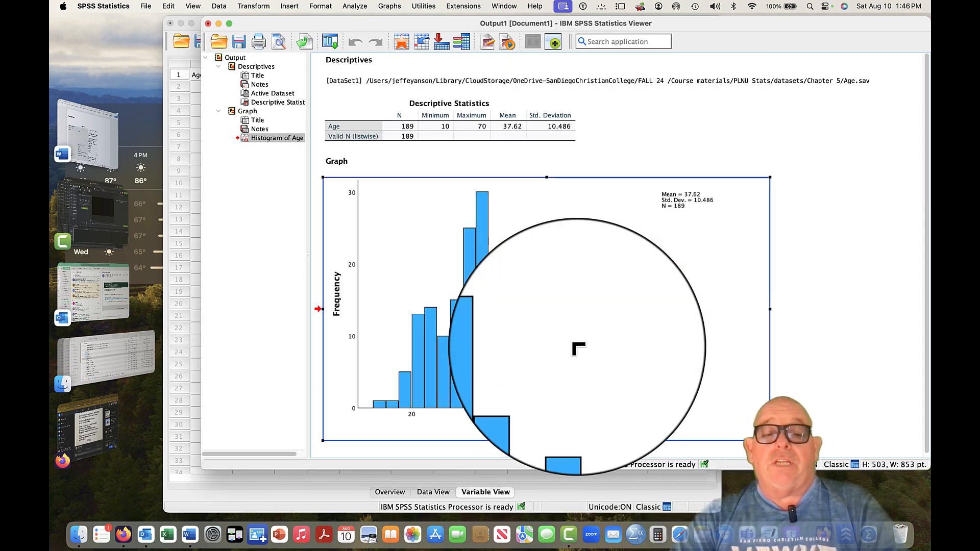
Switch to Finder and look through the Dropbox folder with its items grouped by Date Last Opened
click(79, 539)
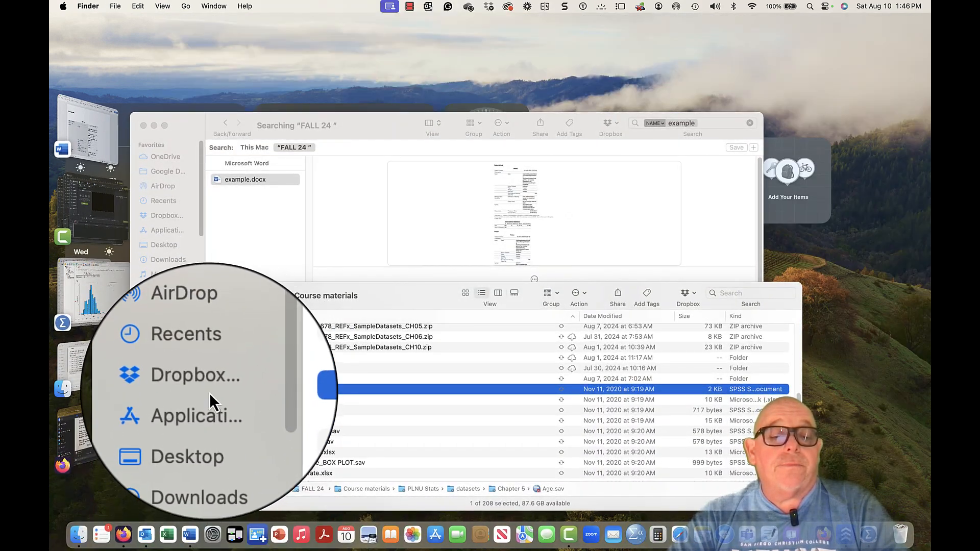
click(209, 391)
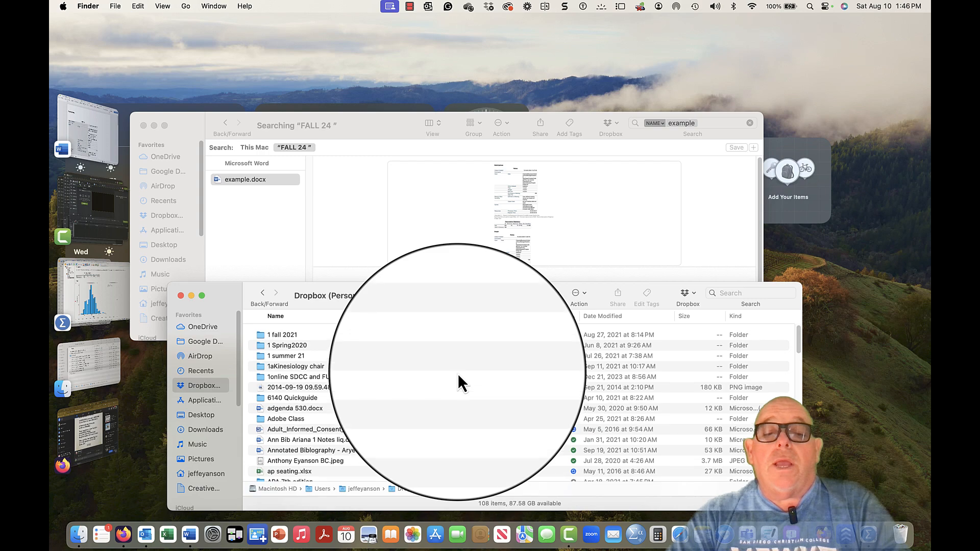
click(552, 295)
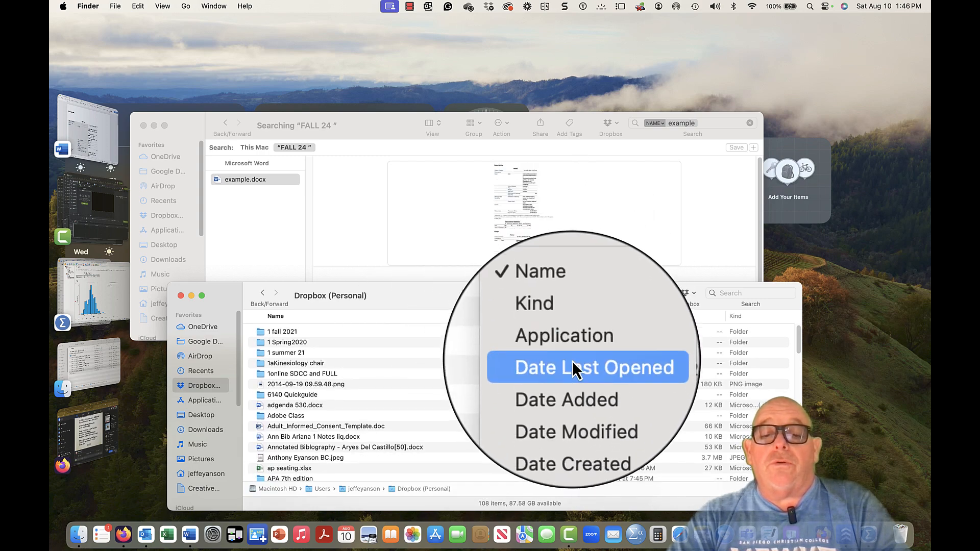
click(572, 363)
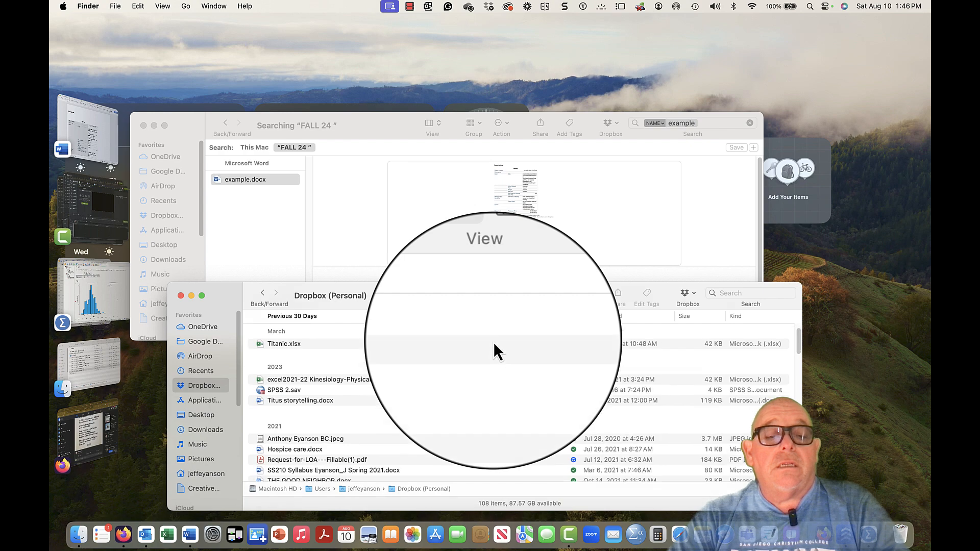
scroll(494, 342, down, 4)
scroll(494, 342, up, 4)
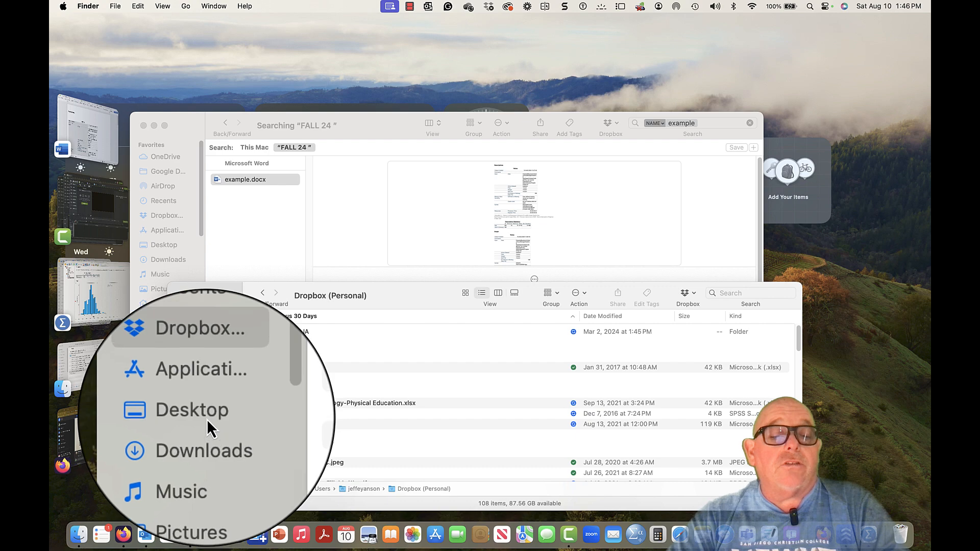
Show the Desktop folder and group its items by Date Modified
click(208, 417)
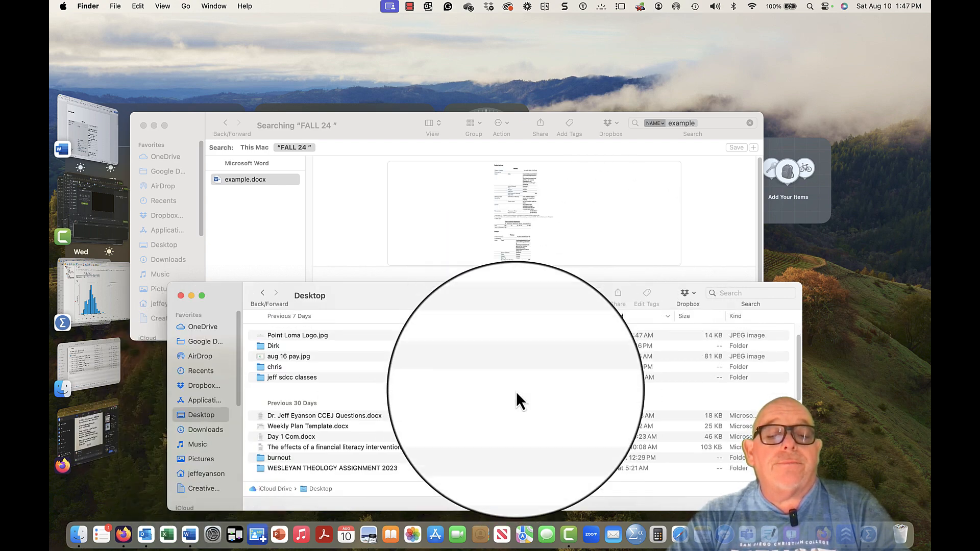
scroll(516, 392, up, 1)
click(555, 291)
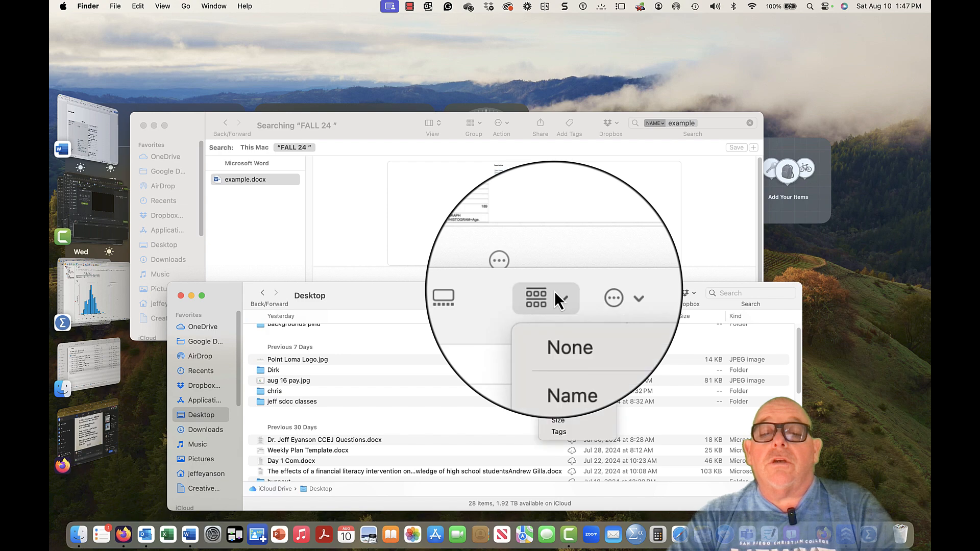
click(567, 387)
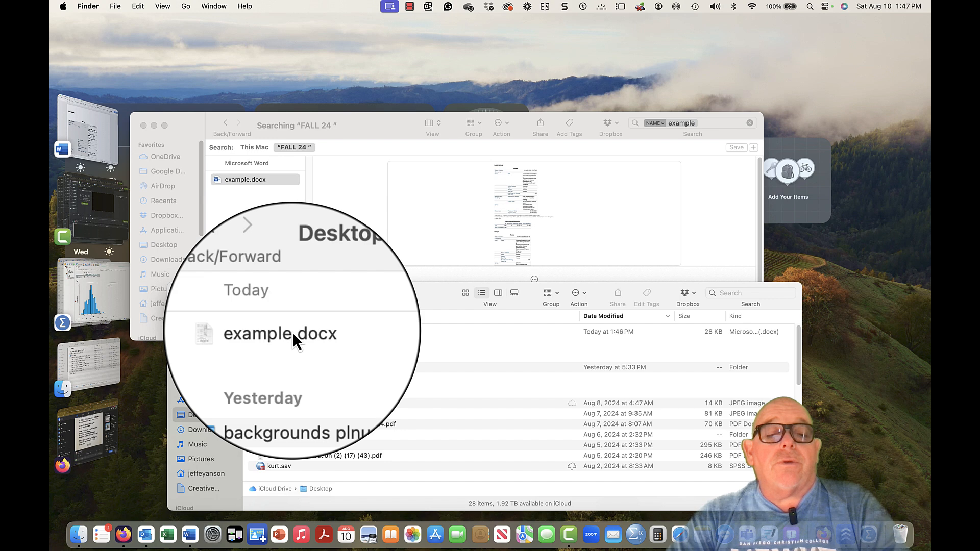
Open example.docx from the Desktop folder and switch to Word
double_click(292, 332)
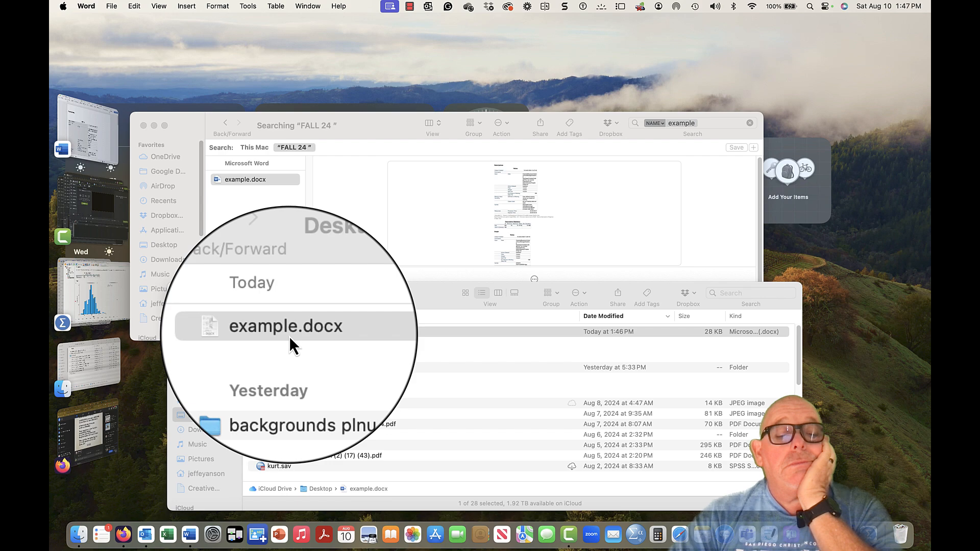
double_click(289, 336)
double_click(309, 337)
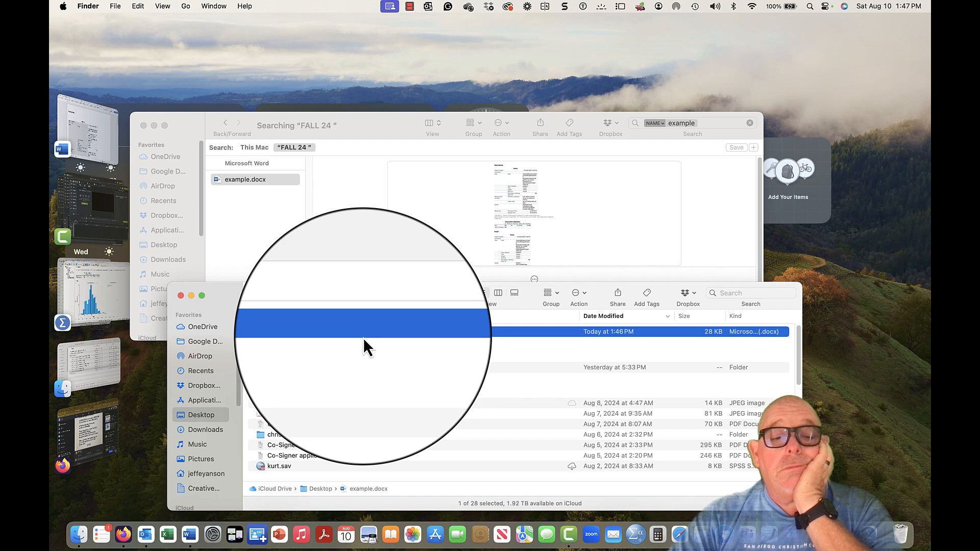
double_click(363, 338)
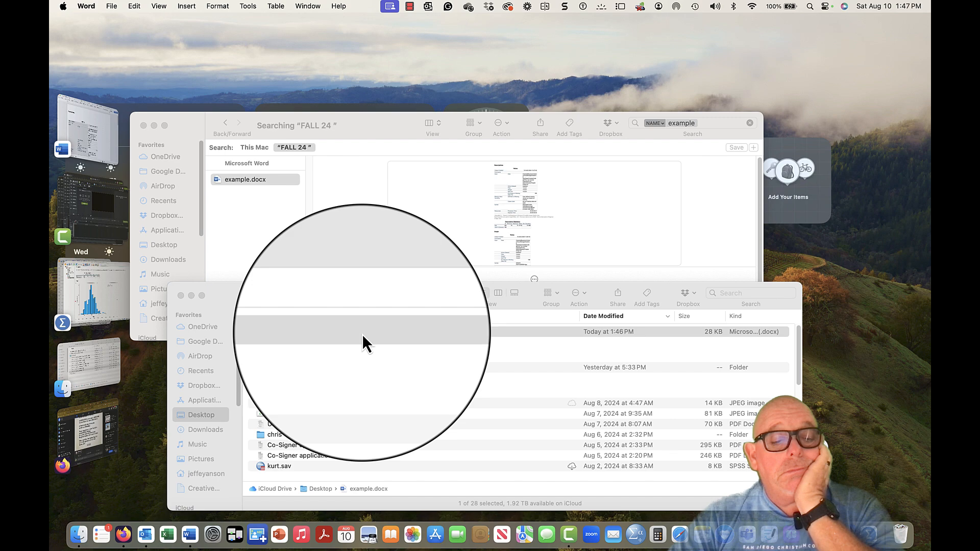
click(338, 336)
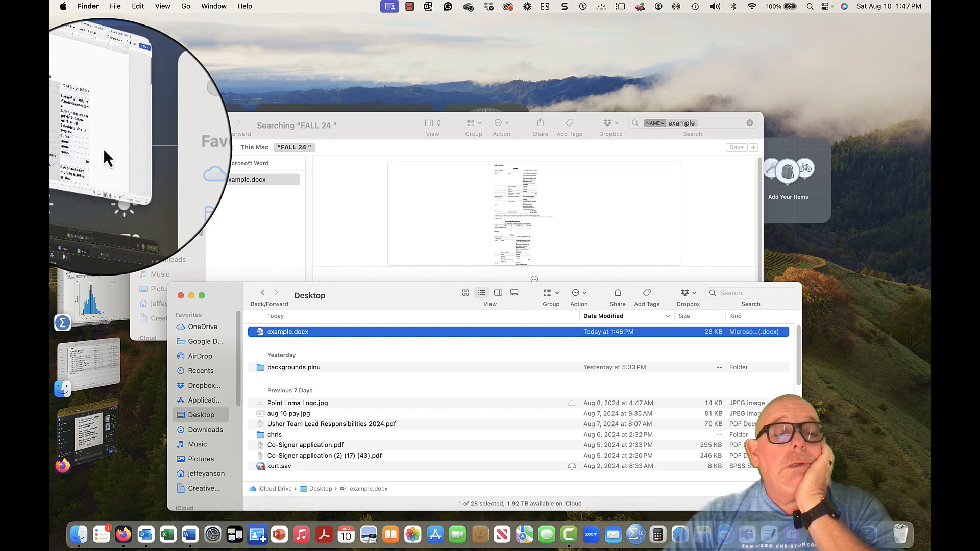
click(103, 148)
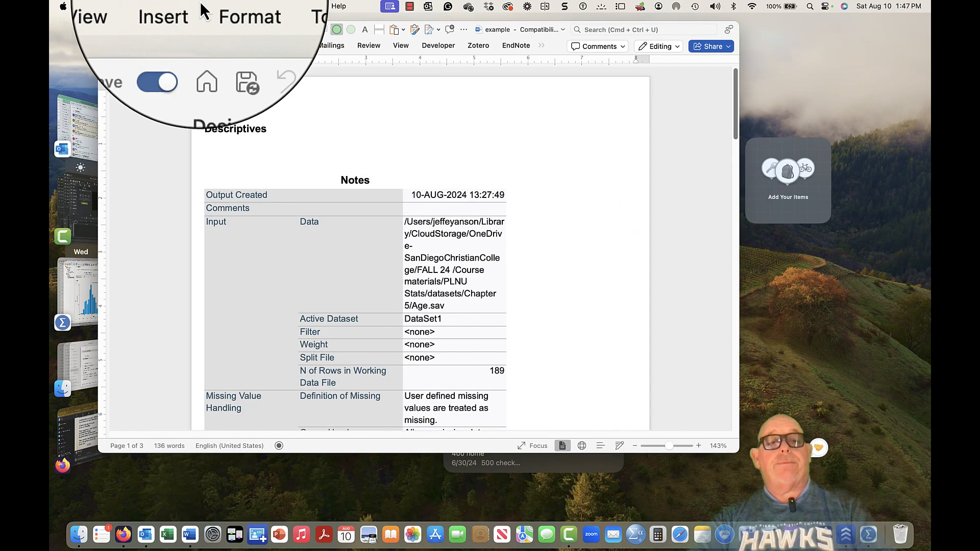
click(410, 8)
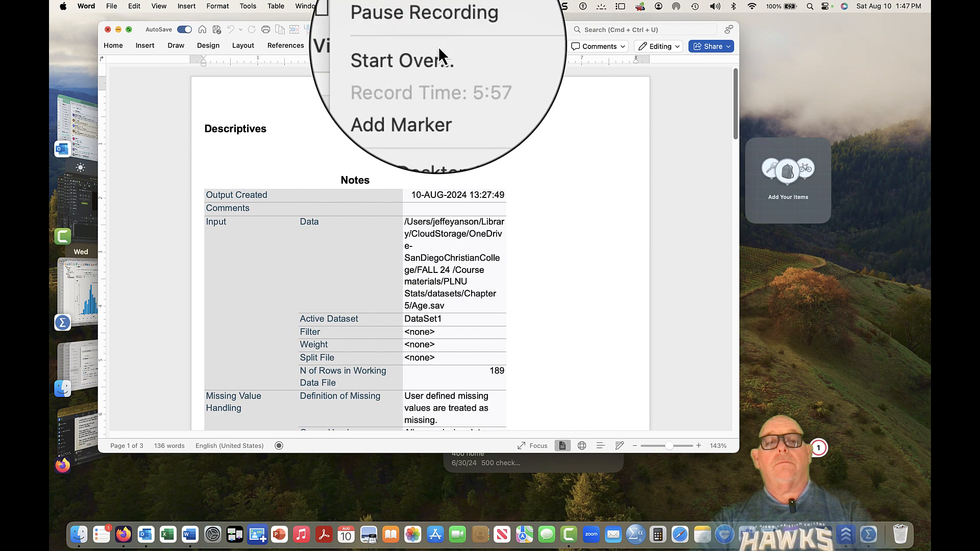
click(433, 42)
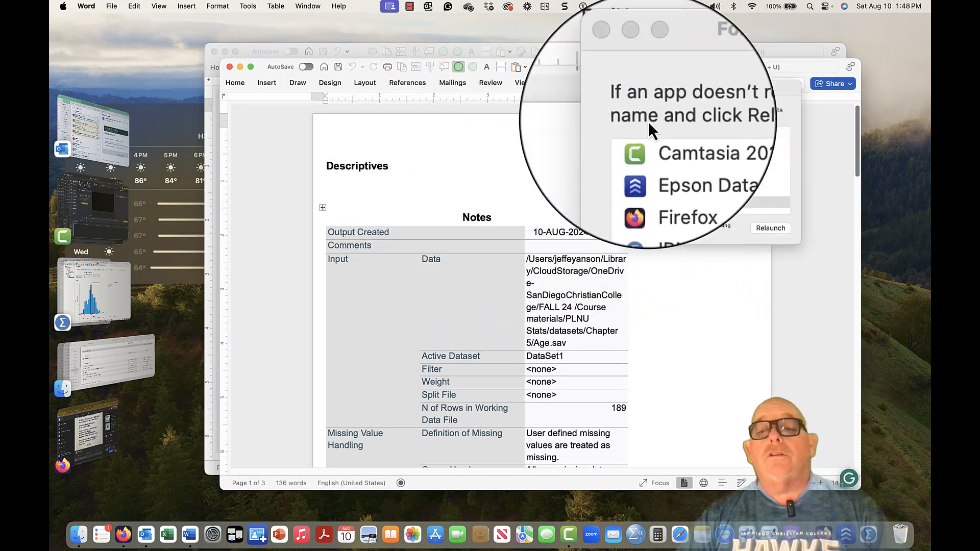
Cut the Notes table under the Descriptives heading from the exported document
click(632, 90)
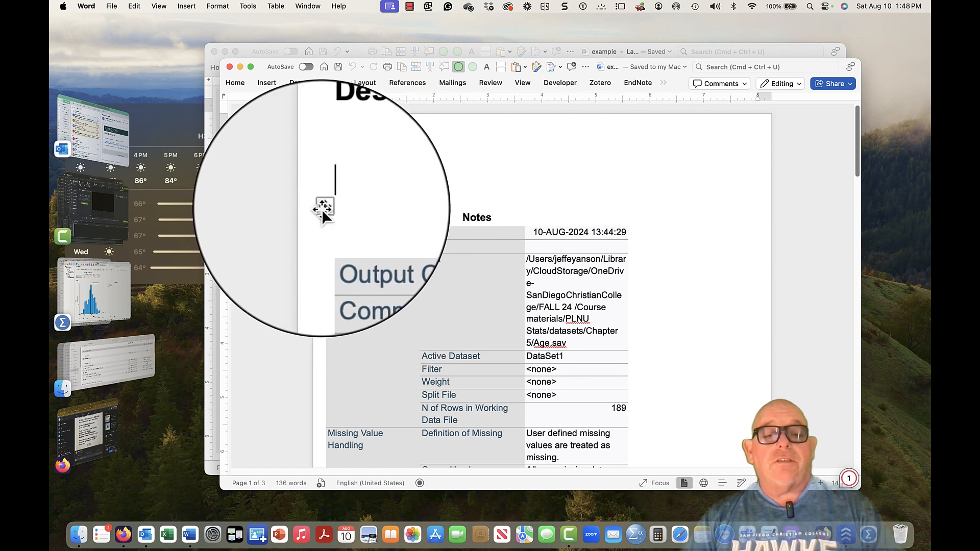
right_click(322, 209)
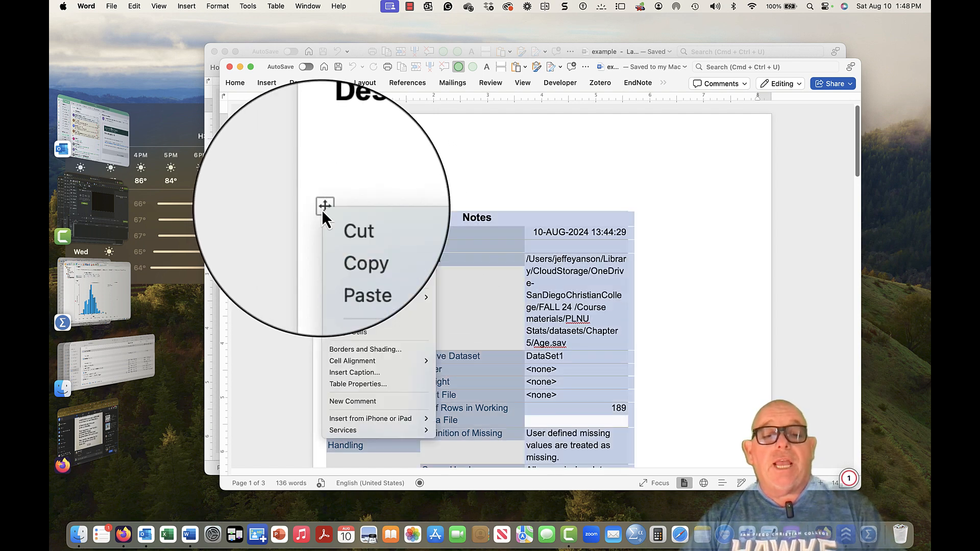
click(335, 218)
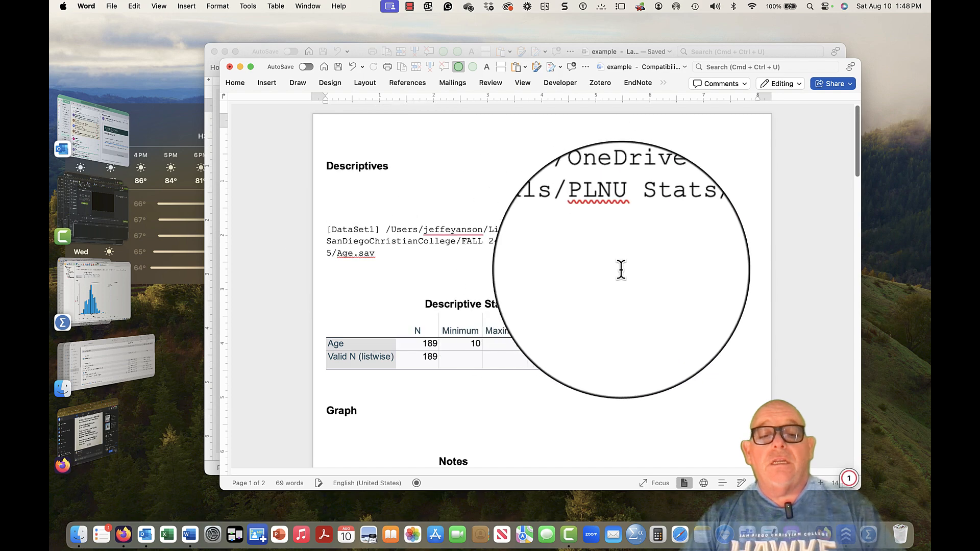
Cut the Notes table under the Graph heading from the exported document
scroll(542, 313, down, 5)
scroll(542, 314, down, 3)
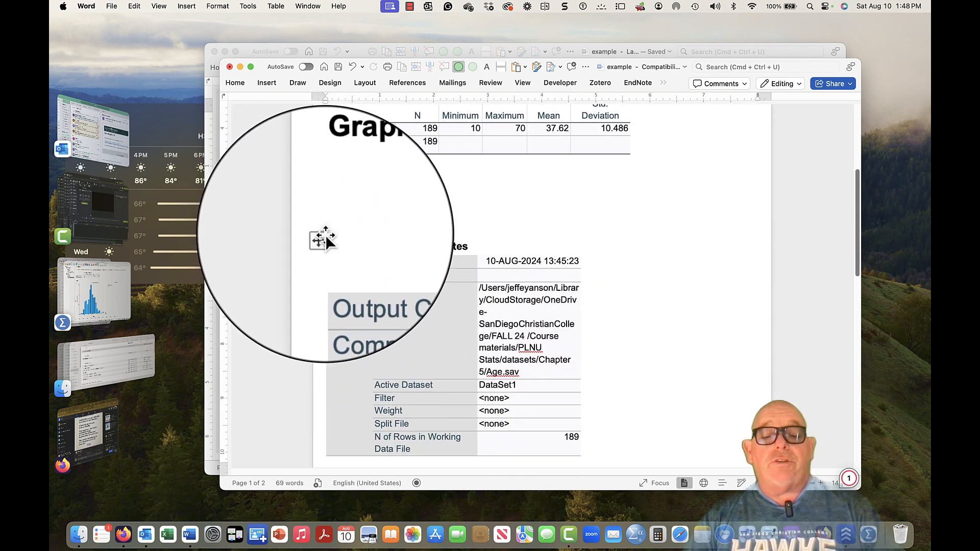
right_click(326, 234)
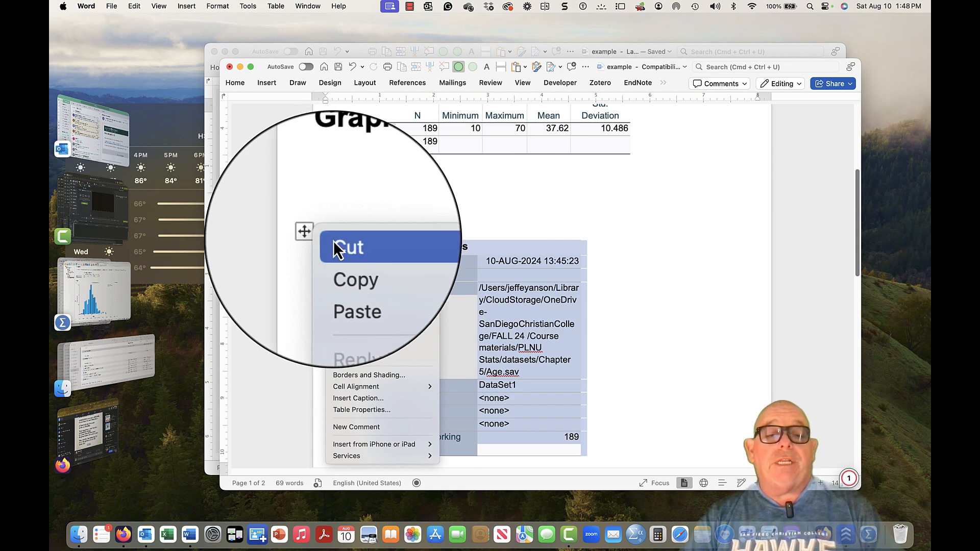
click(341, 242)
Close the edited example document without saving its changes, and close the other open example document as well
scroll(347, 225, down, 10)
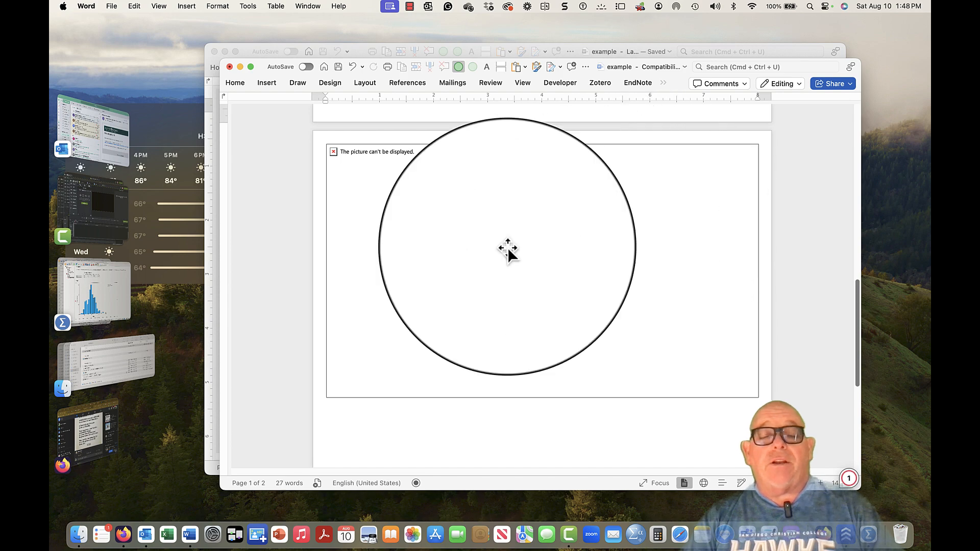
scroll(536, 331, up, 3)
scroll(534, 330, up, 12)
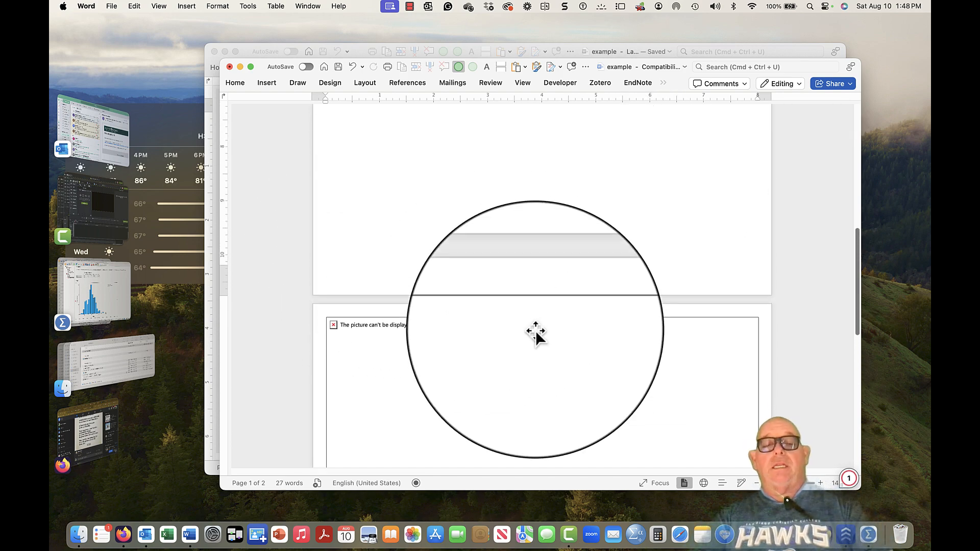
scroll(535, 330, up, 2)
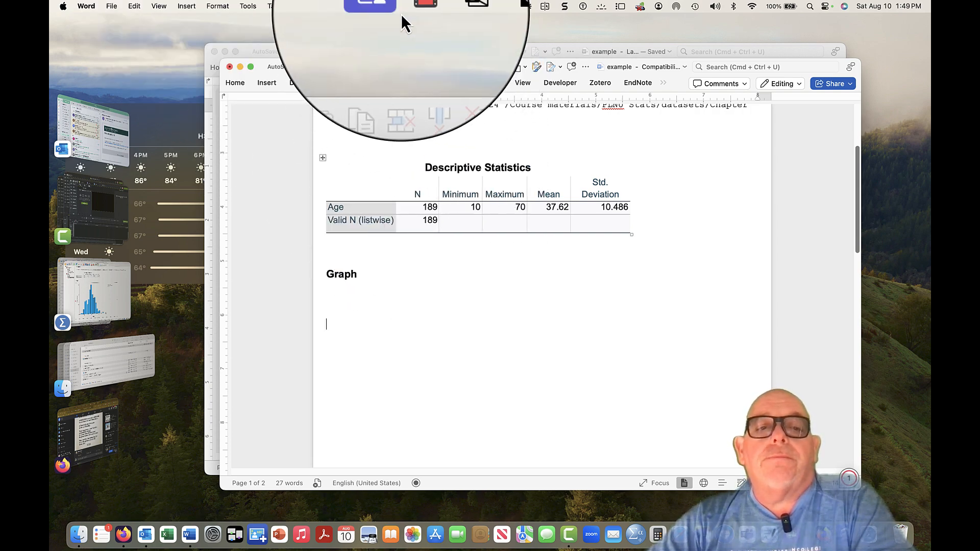
scroll(467, 127, up, 5)
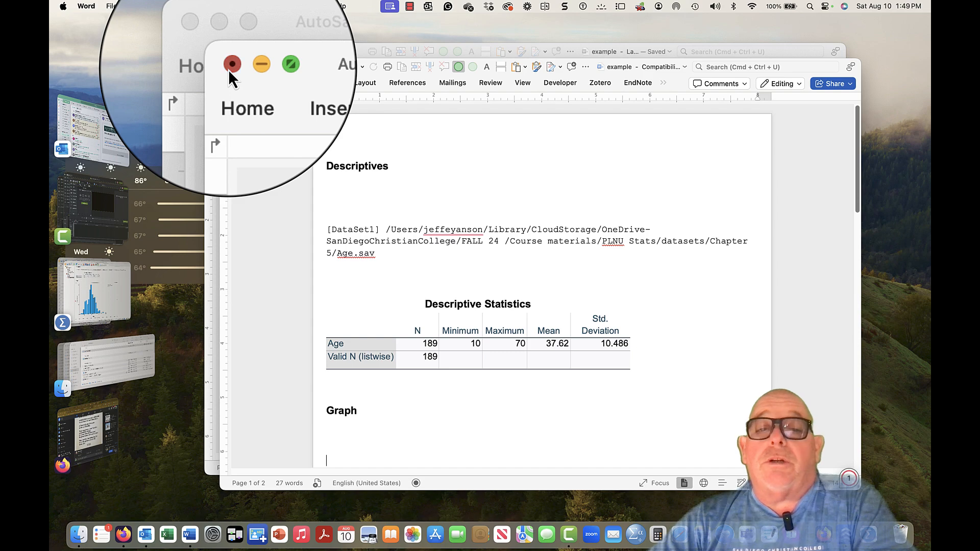
click(230, 67)
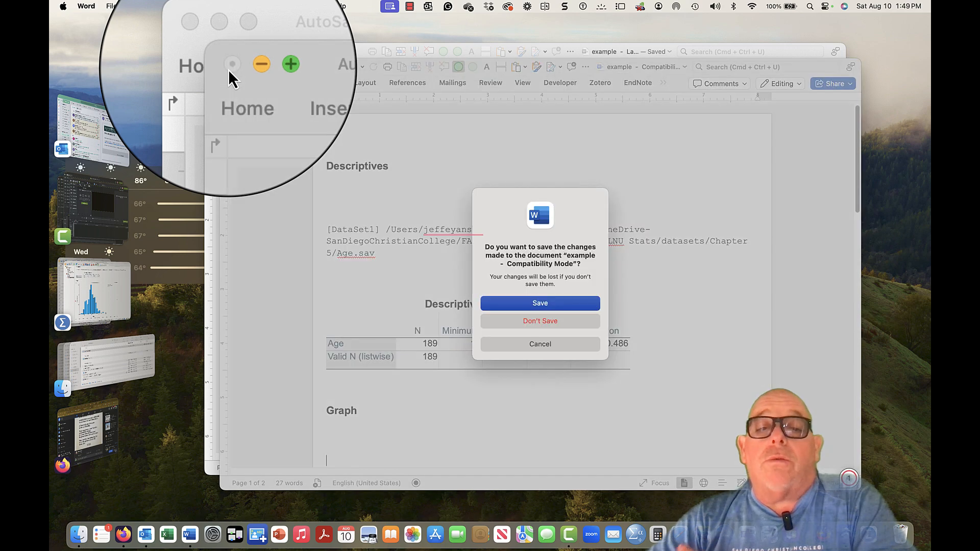
click(557, 321)
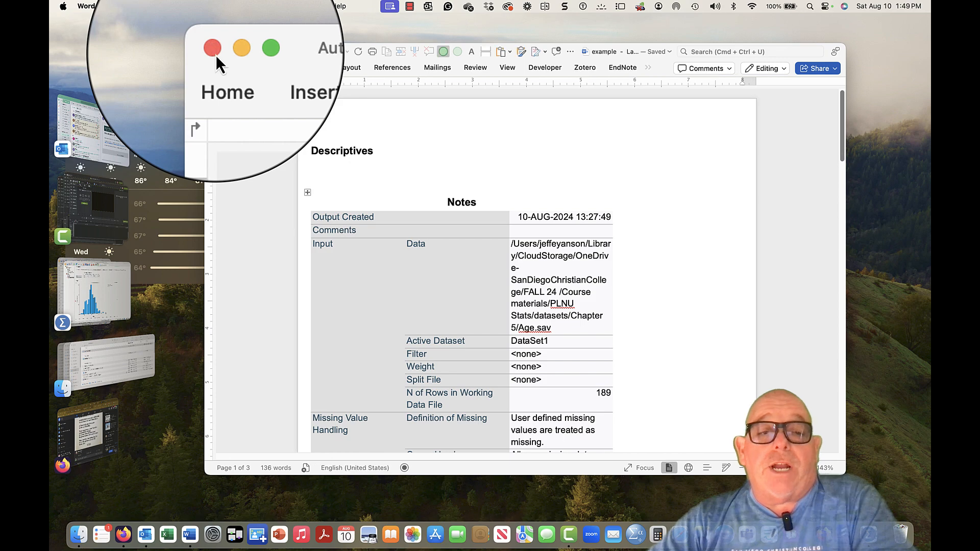
click(215, 53)
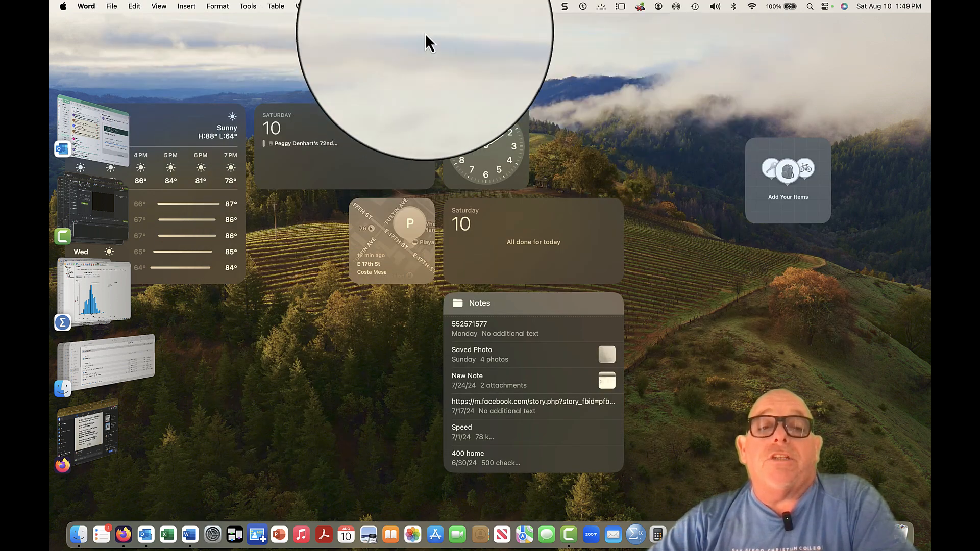
click(409, 5)
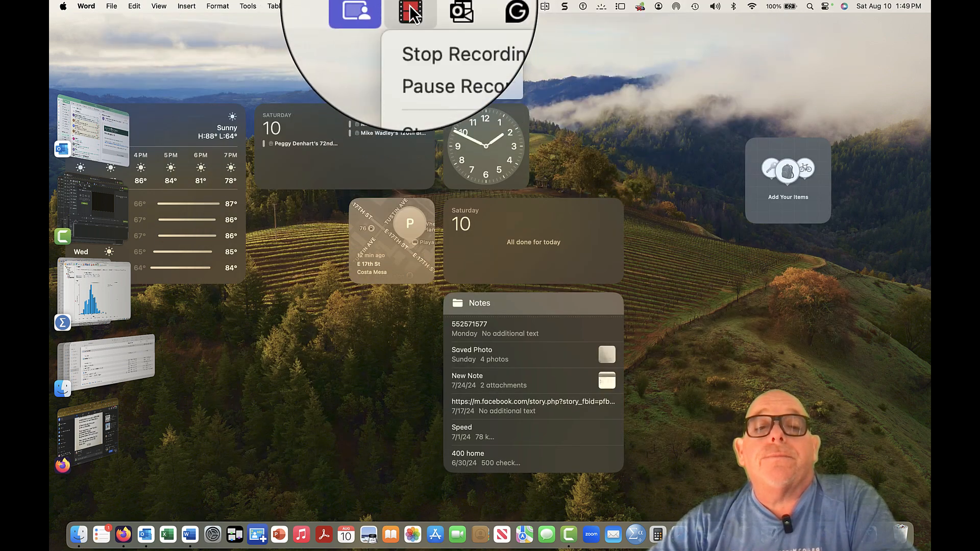